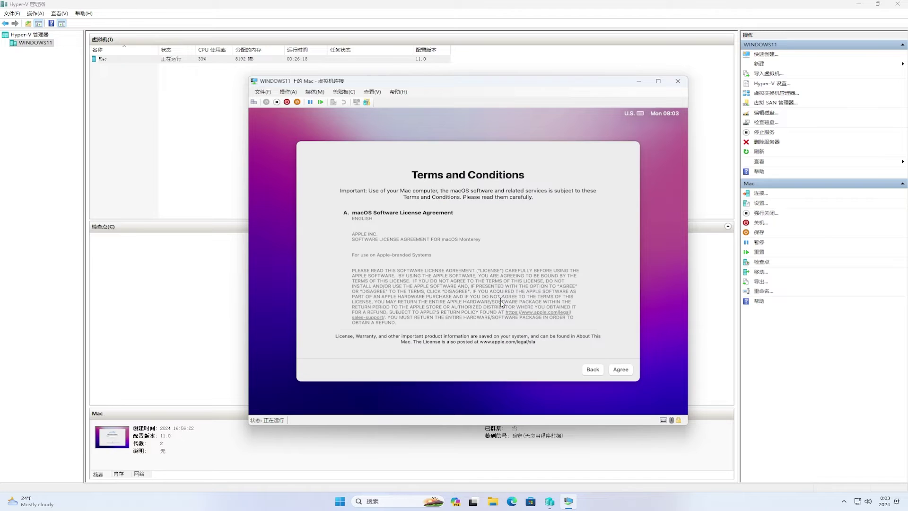
- Accept the macOS licence, then enter the account name and its password twice
{"action": "left_click", "coordinate": [620, 369]}
{"action": "left_click", "coordinate": [509, 292]}
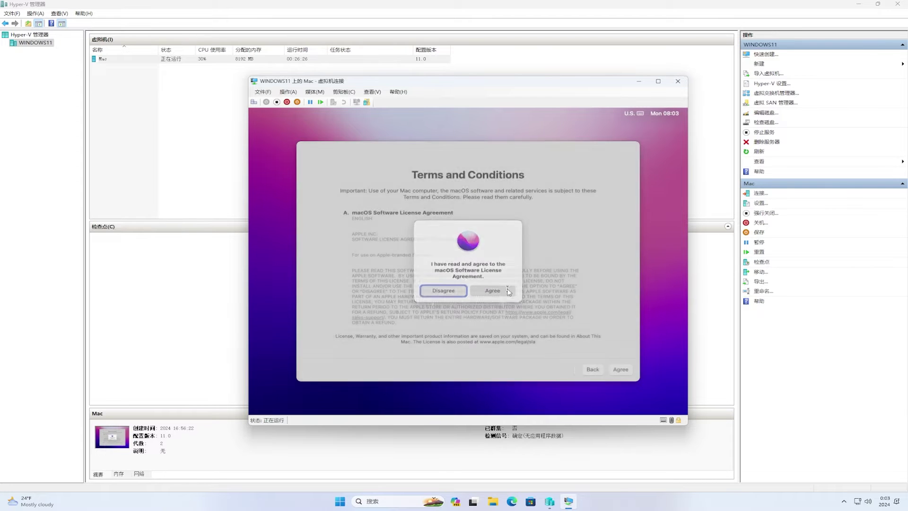
{"action": "type", "text": "admin"}
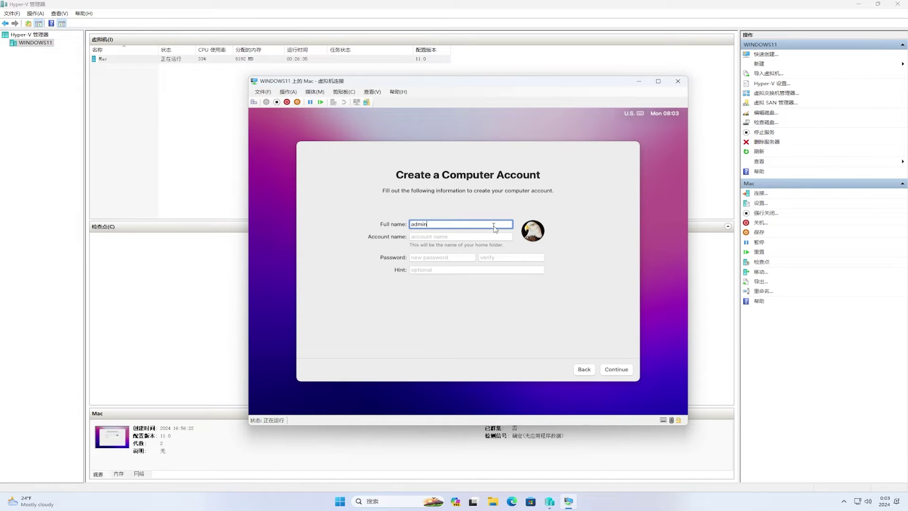
{"action": "key", "text": "Tab"}
{"action": "type", "text": "admin"}
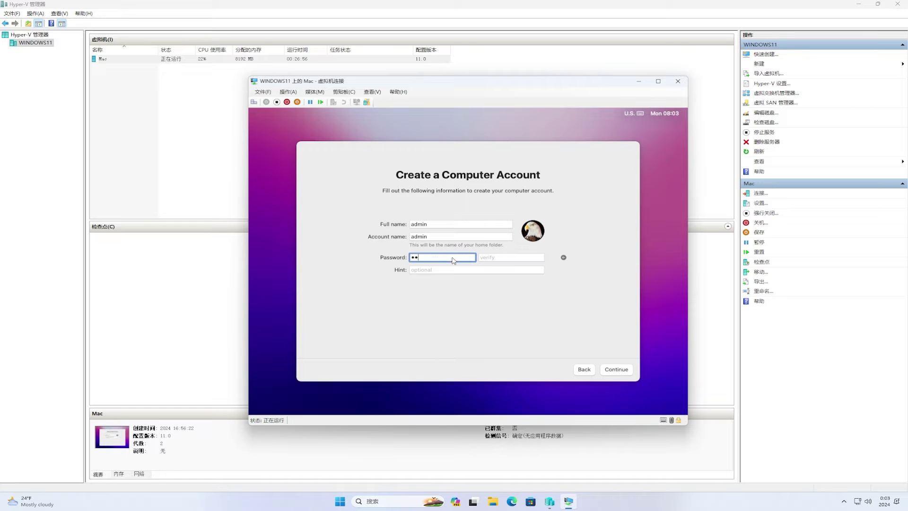
{"action": "left_click", "coordinate": [499, 261]}
{"action": "type", "text": "a"}
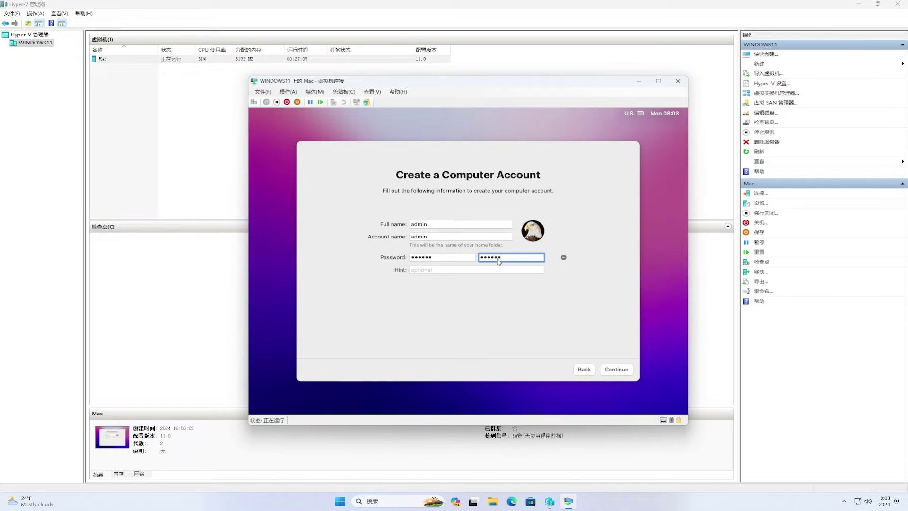
- Finish the account, decline location services, and set the time zone to China Standard Time
{"action": "left_click", "coordinate": [617, 370]}
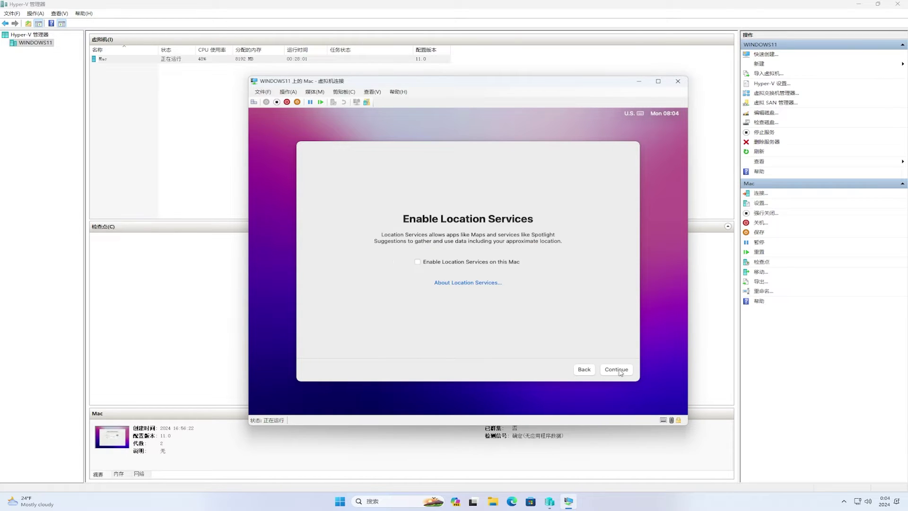
{"action": "left_click", "coordinate": [618, 370]}
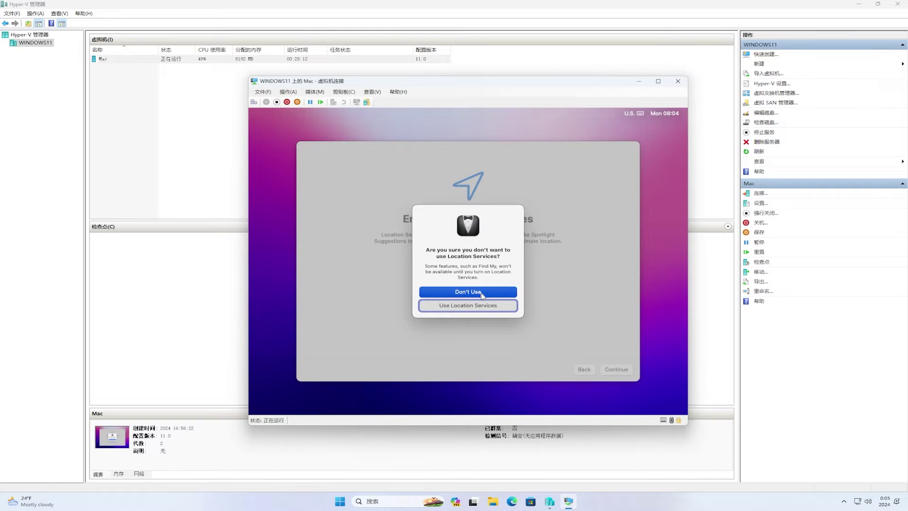
{"action": "left_click", "coordinate": [481, 292]}
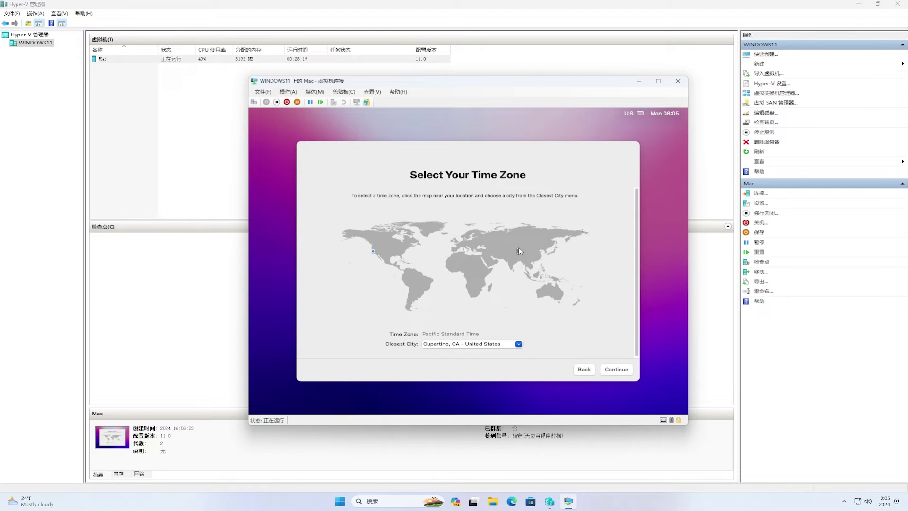
{"action": "left_click", "coordinate": [518, 247]}
{"action": "left_click", "coordinate": [626, 373]}
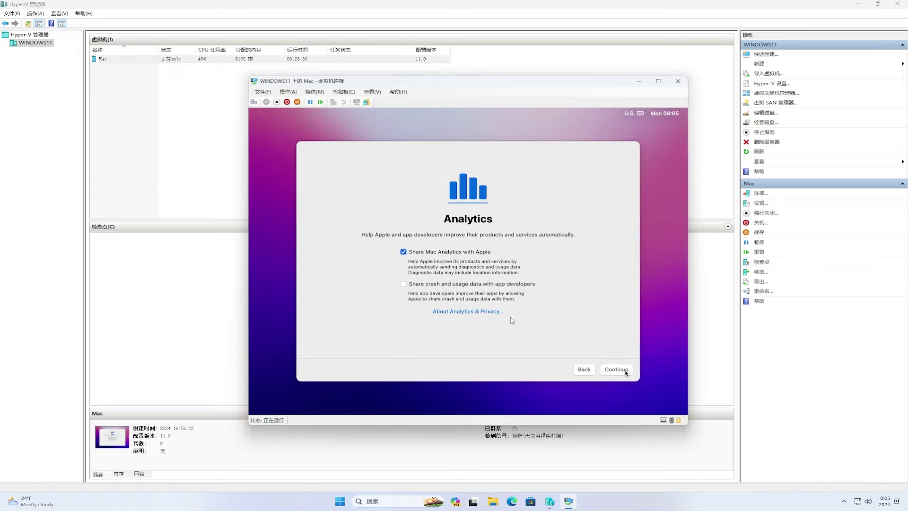
- Turn off Mac analytics, postpone Screen Time, keep Light appearance, and quit Keyboard Setup Assistant
{"action": "left_click", "coordinate": [403, 252]}
{"action": "left_click", "coordinate": [619, 370]}
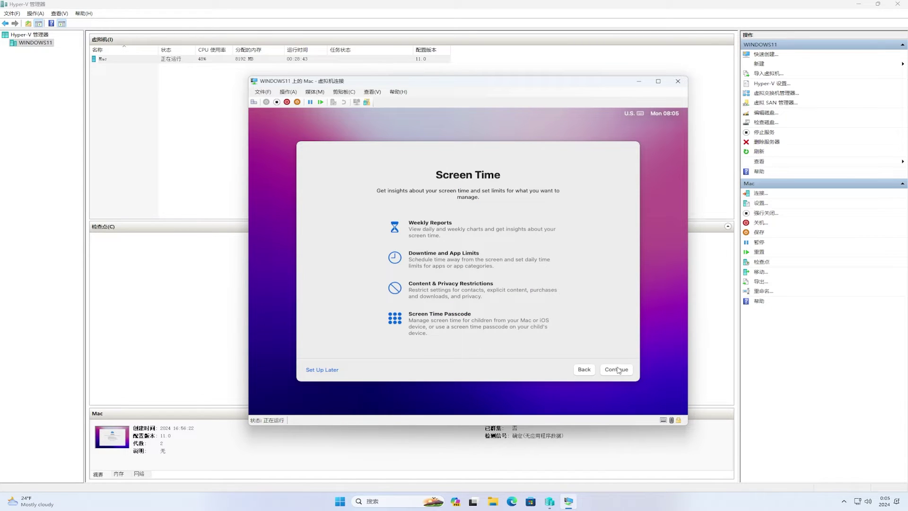
{"action": "left_click", "coordinate": [325, 371]}
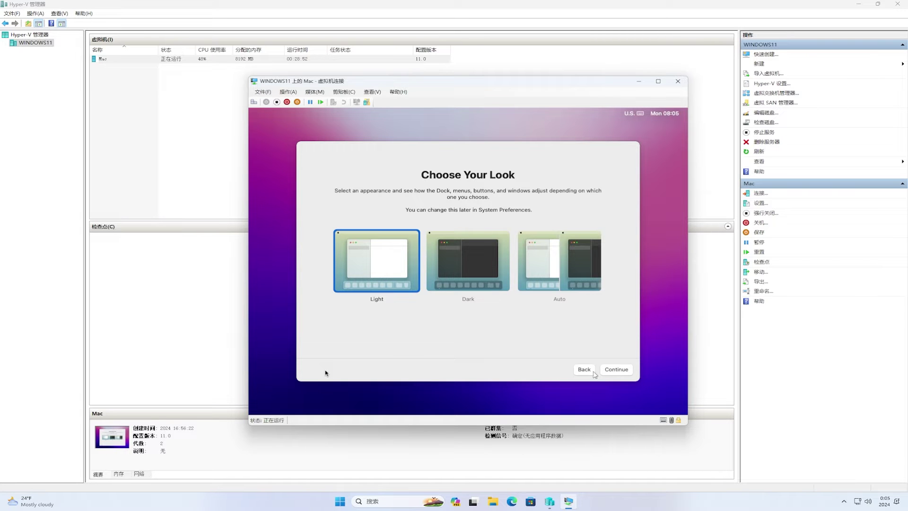
{"action": "left_click", "coordinate": [620, 372]}
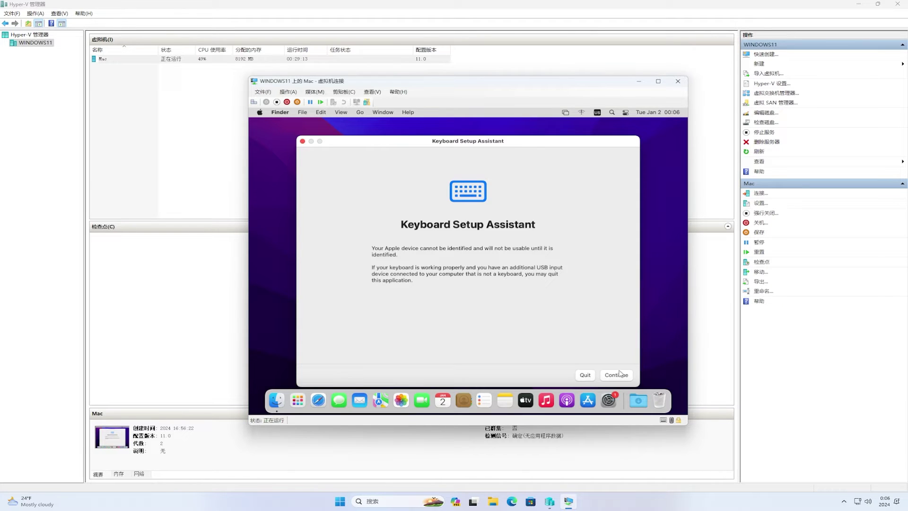
{"action": "left_click", "coordinate": [584, 375]}
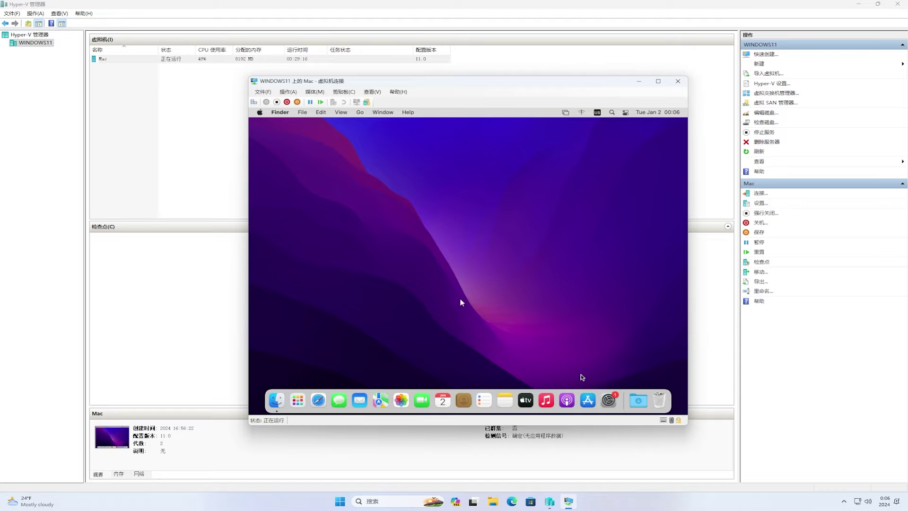
- Make 简体中文 the primary language in Language & Region and restart the Mac
{"action": "left_click", "coordinate": [259, 112]}
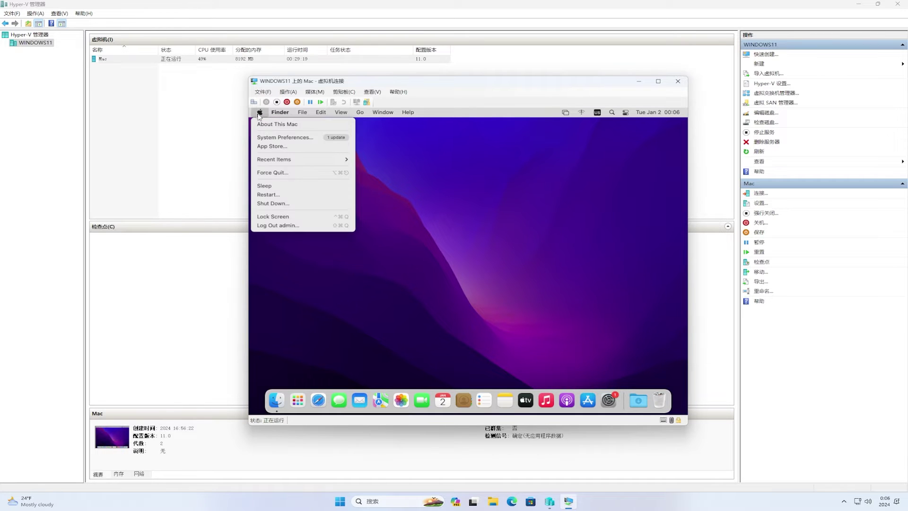
{"action": "left_click", "coordinate": [272, 138]}
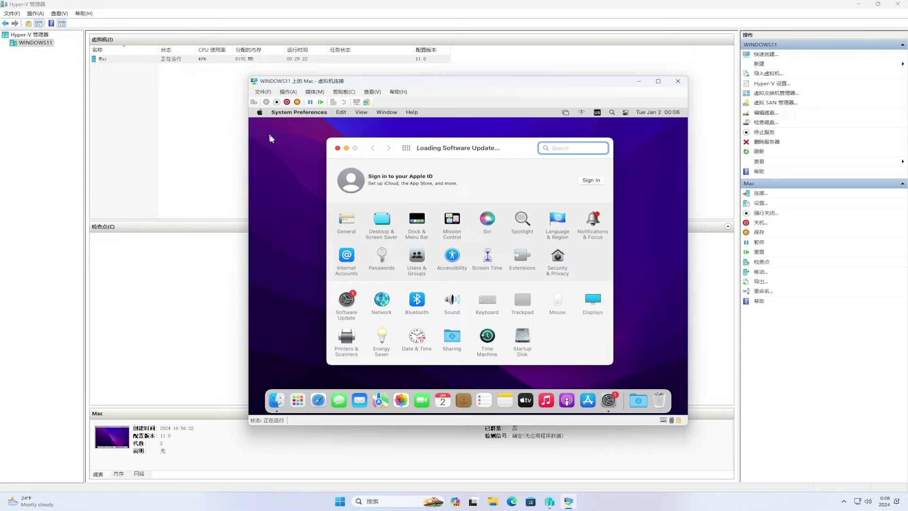
{"action": "left_click", "coordinate": [377, 149]}
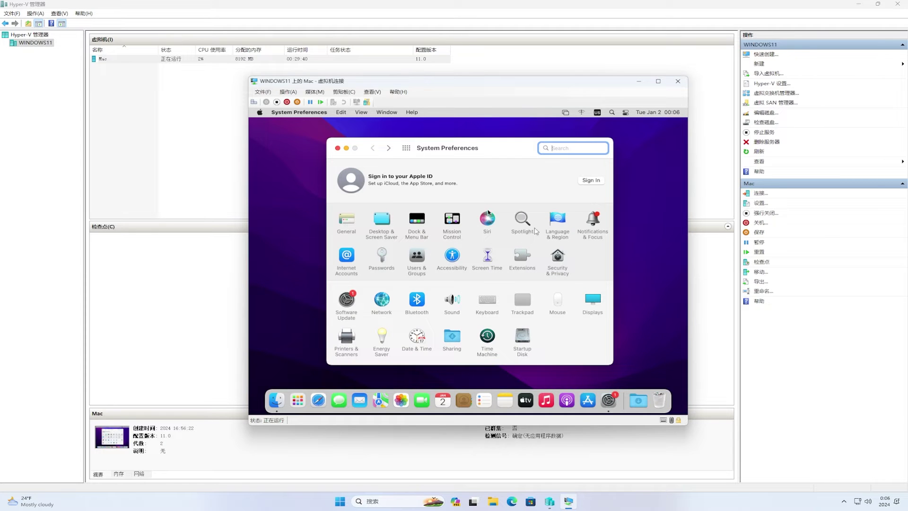
{"action": "left_click", "coordinate": [557, 225]}
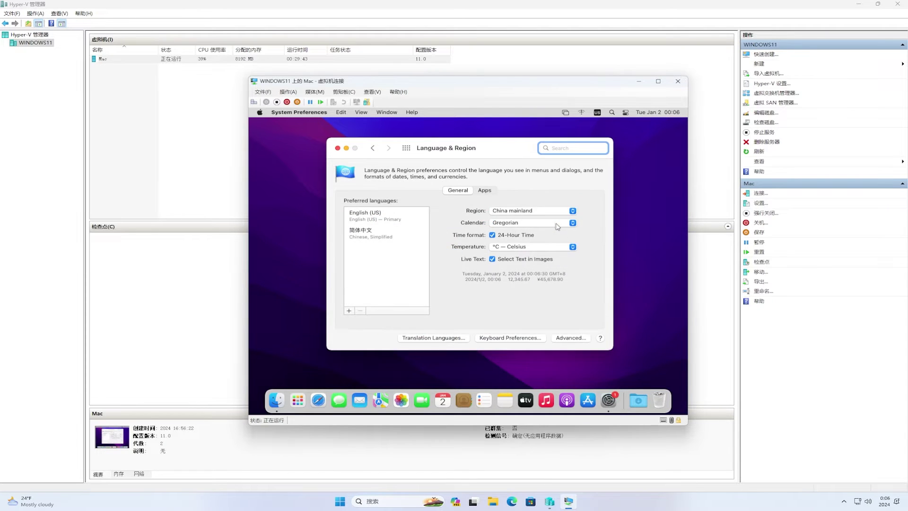
{"action": "left_click_drag", "start_coordinate": [363, 234], "coordinate": [365, 214]}
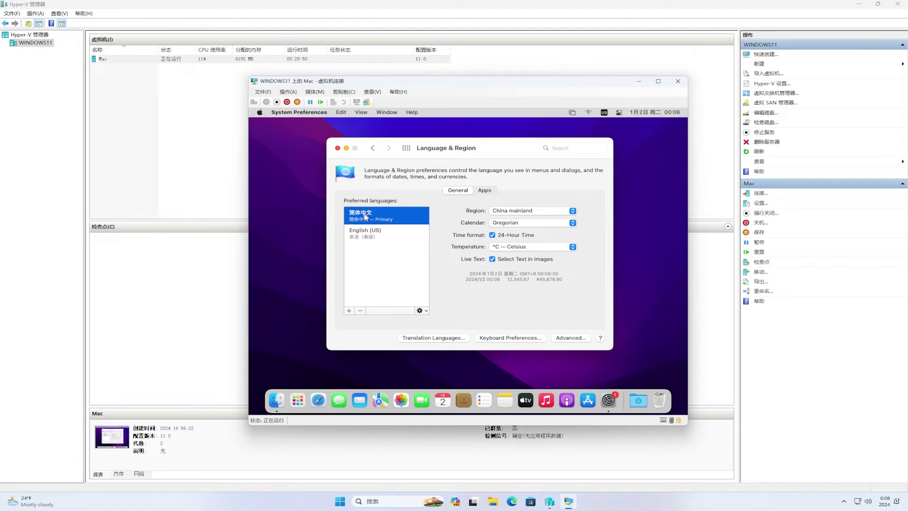
{"action": "left_click", "coordinate": [337, 150]}
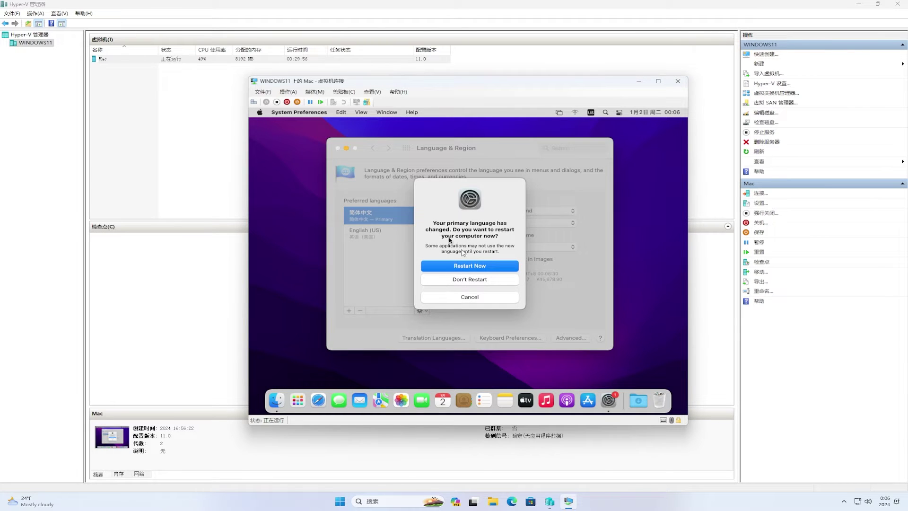
{"action": "left_click", "coordinate": [483, 272]}
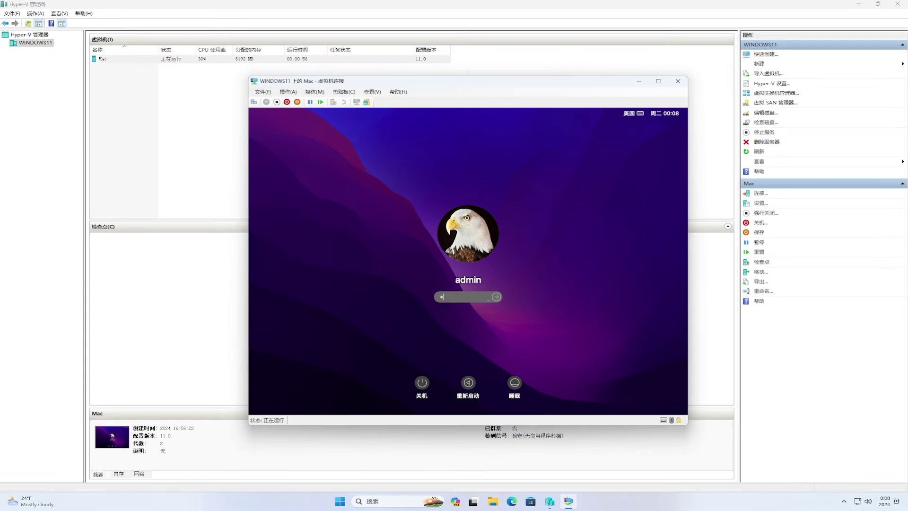
- Log back in and open 软件更新 in System Preferences
{"action": "key", "text": "Return"}
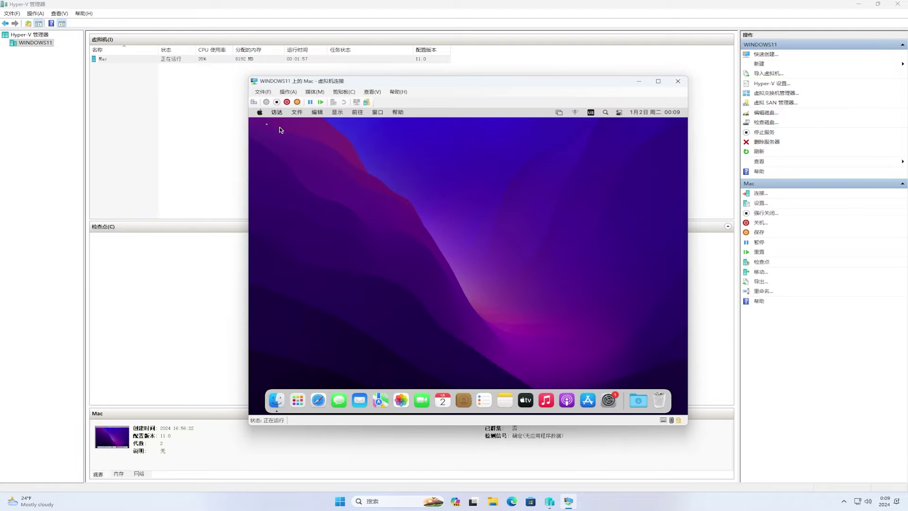
{"action": "left_click", "coordinate": [260, 113]}
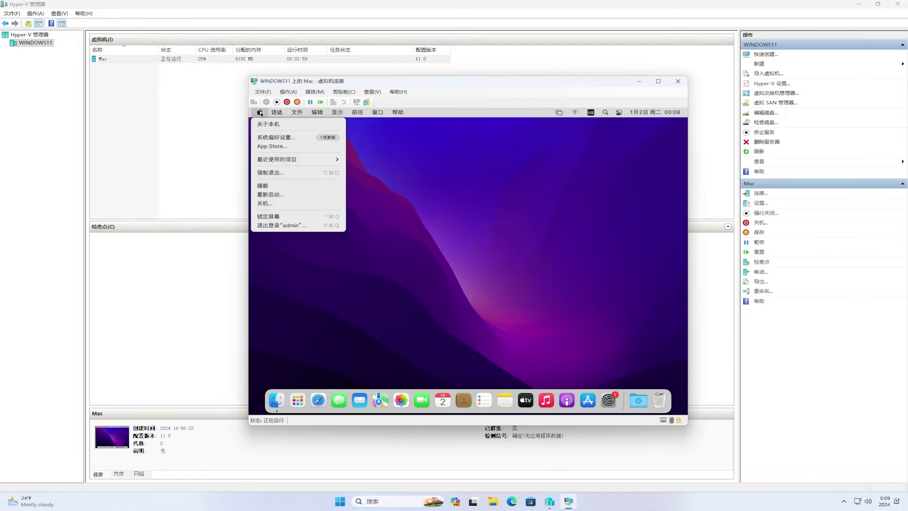
{"action": "left_click", "coordinate": [277, 138]}
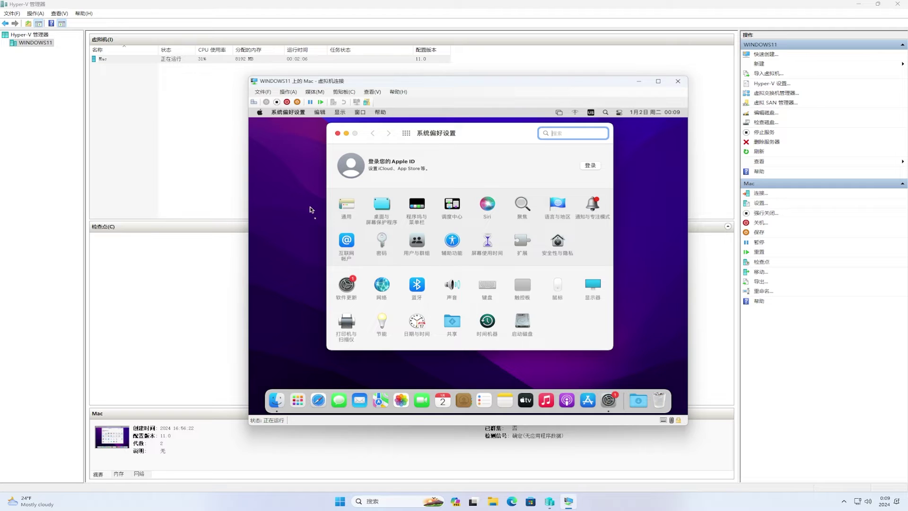
{"action": "left_click", "coordinate": [345, 288]}
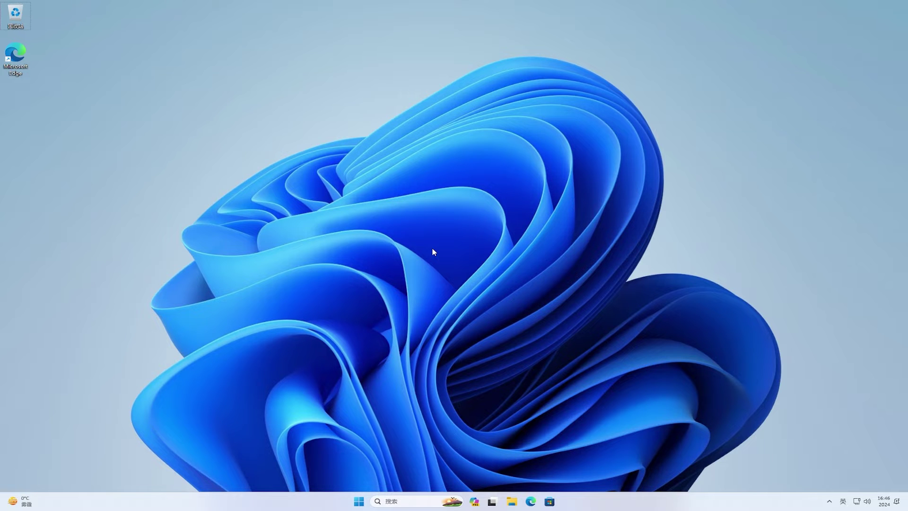
- Open the Run box, centre it on screen, and run optionalfeatures
{"action": "key", "text": "super+r"}
{"action": "left_click_drag", "start_coordinate": [145, 405], "coordinate": [472, 199]}
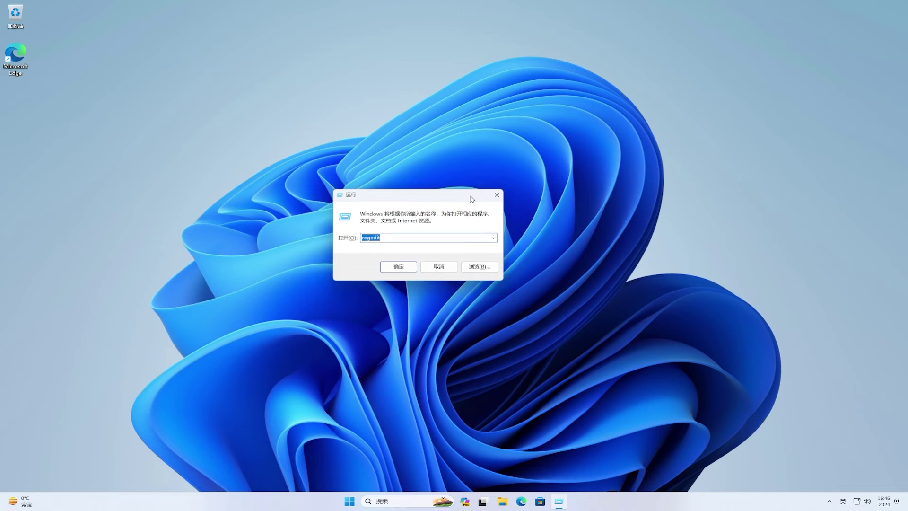
{"action": "type", "text": "optionalfeature"}
{"action": "left_click", "coordinate": [403, 267]}
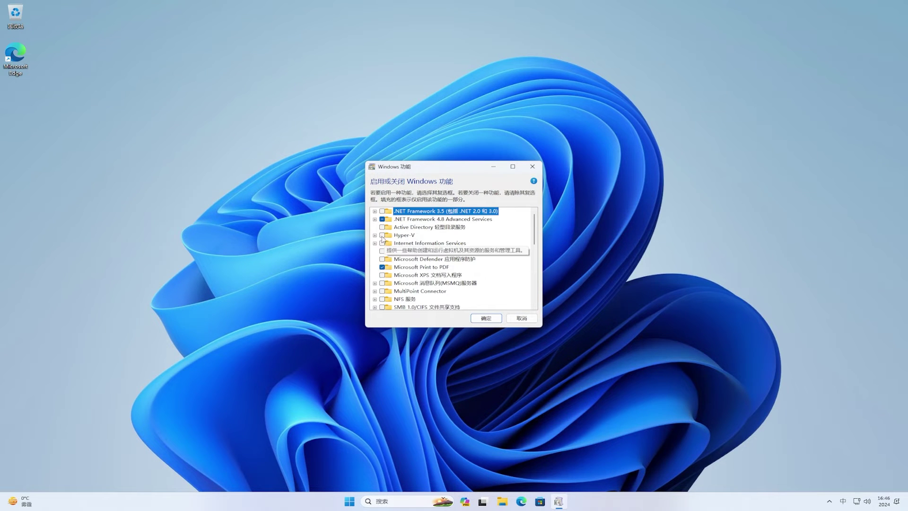
- Enable Hyper-V with all its management tools and platform components, then restart immediately
{"action": "left_click", "coordinate": [382, 235]}
{"action": "left_click", "coordinate": [375, 235]}
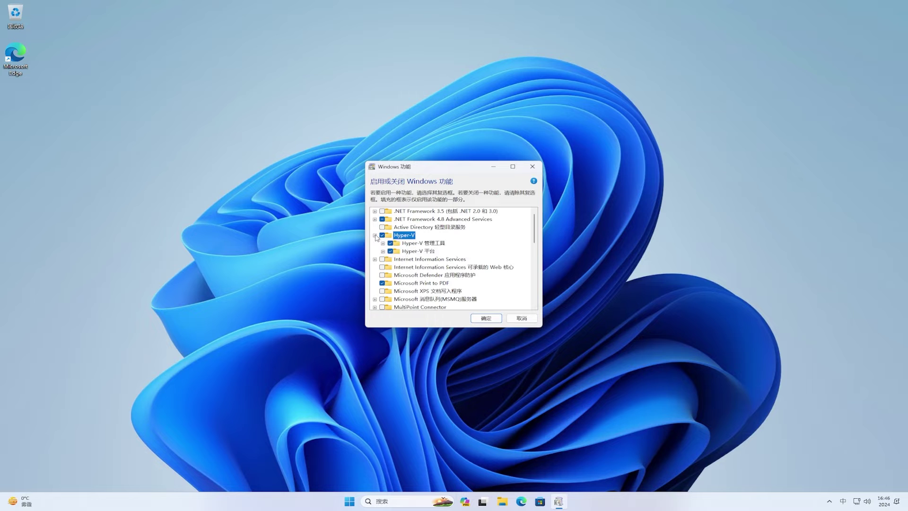
{"action": "left_click", "coordinate": [383, 243]}
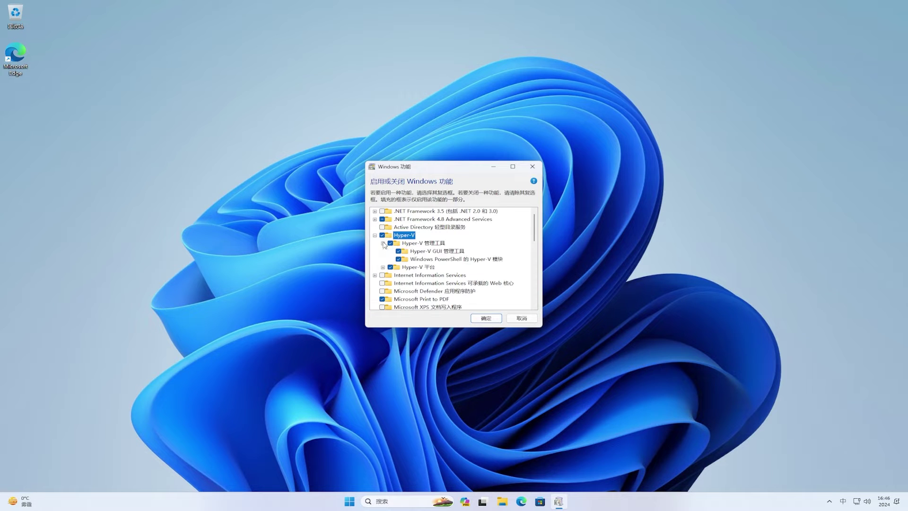
{"action": "left_click", "coordinate": [383, 268]}
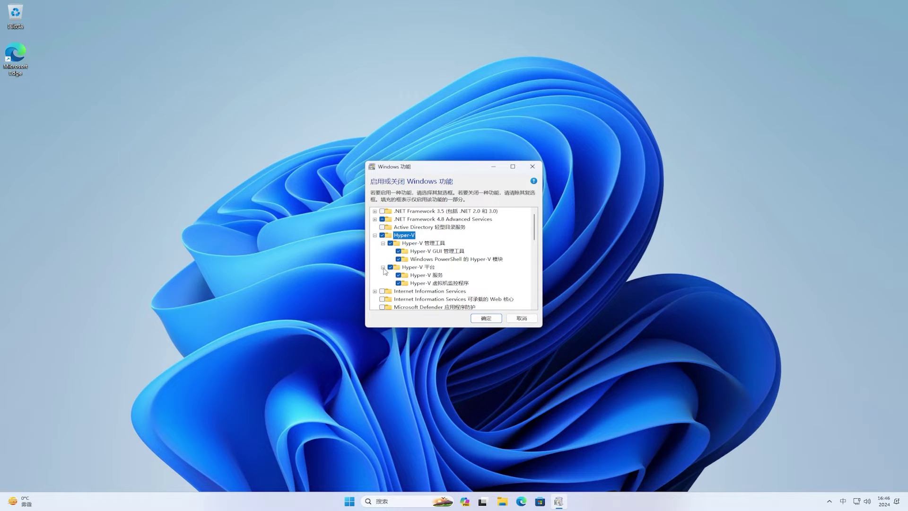
{"action": "left_click", "coordinate": [486, 319]}
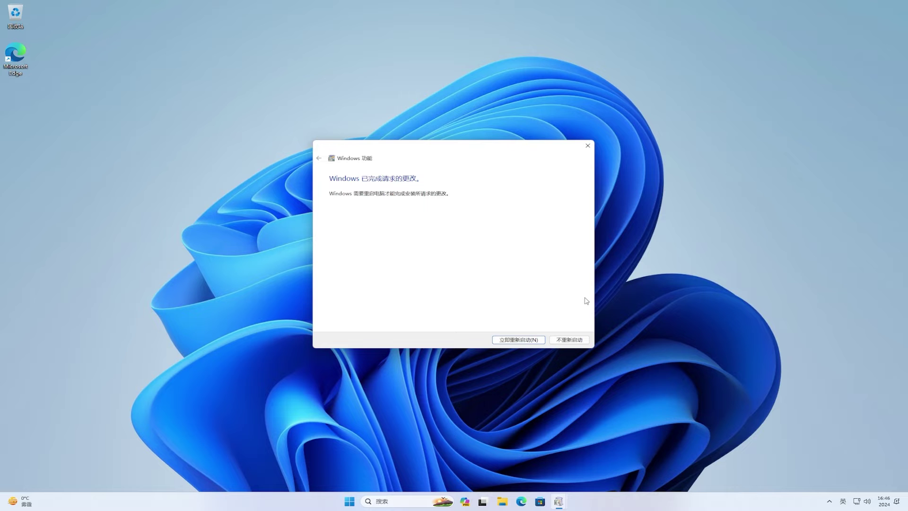
{"action": "left_click", "coordinate": [521, 340]}
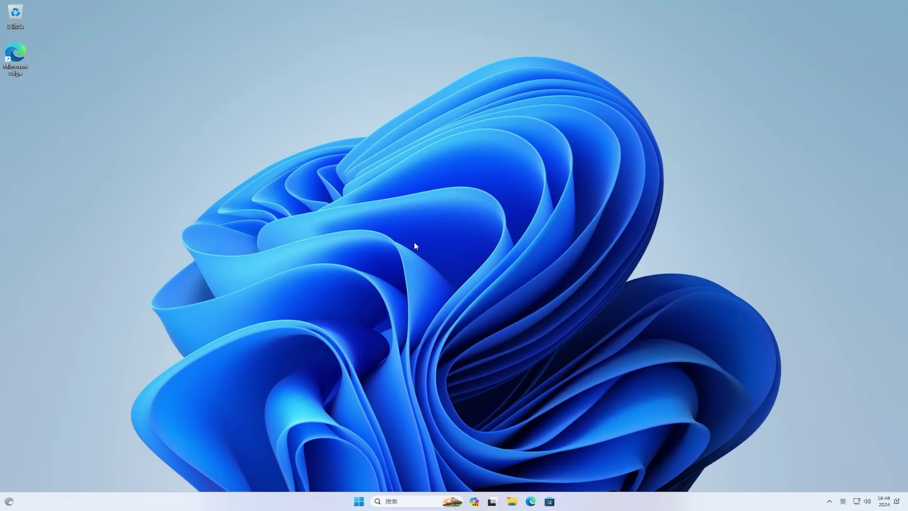
- Launch Hyper-V 管理器 from a 'hyper' Start search, maximize it, and select WINDOWS11
{"action": "left_click", "coordinate": [360, 502]}
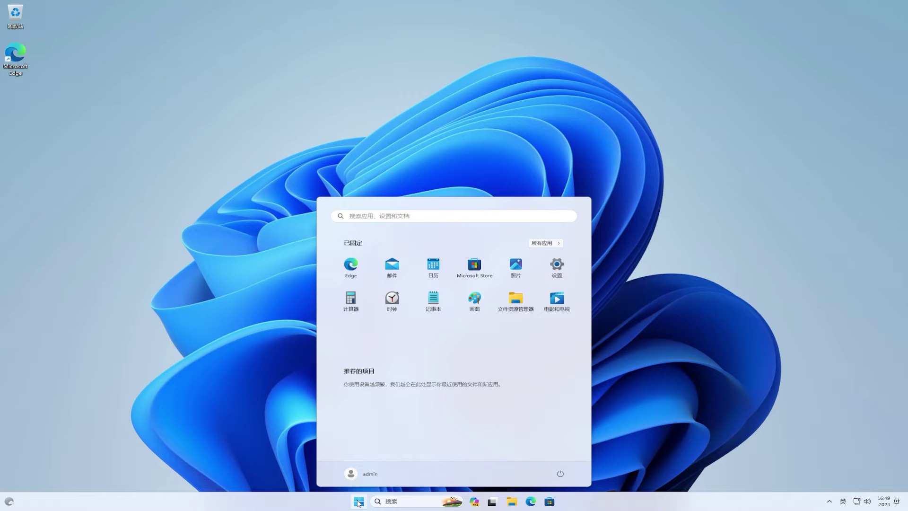
{"action": "type", "text": "hyper"}
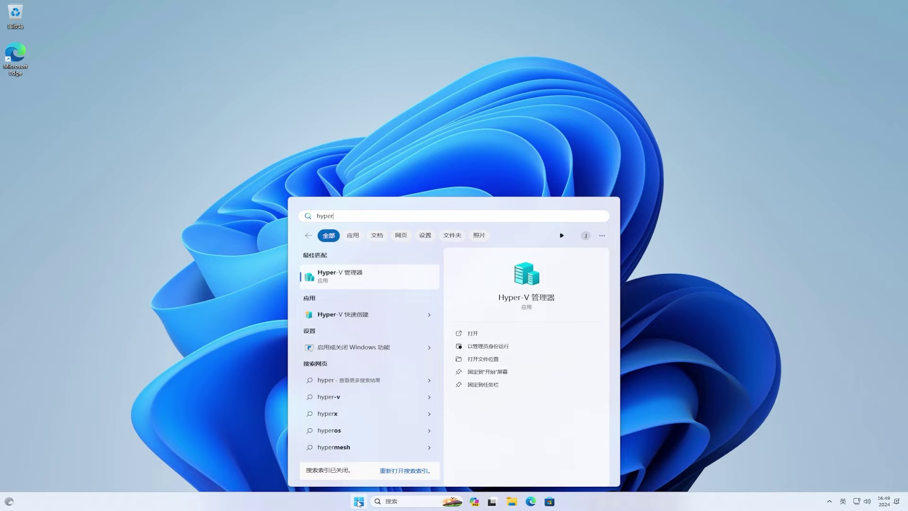
{"action": "left_click", "coordinate": [419, 279]}
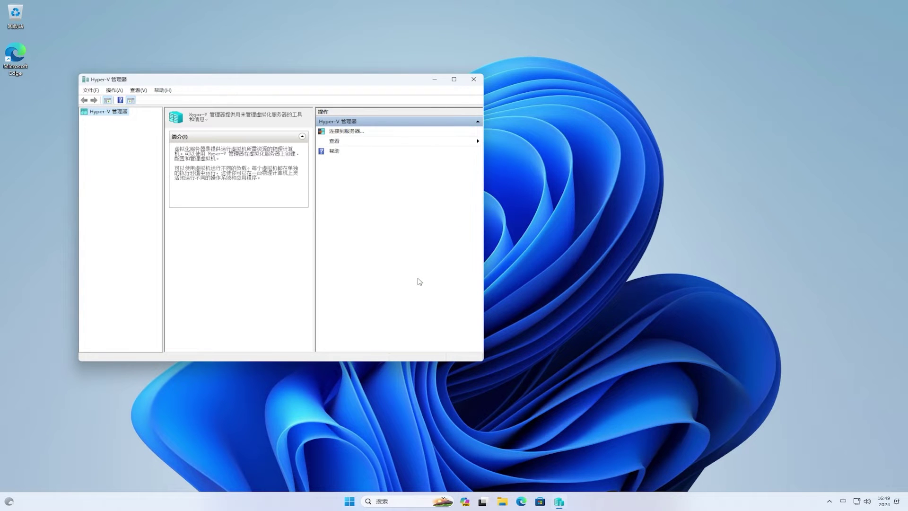
{"action": "left_click", "coordinate": [454, 80]}
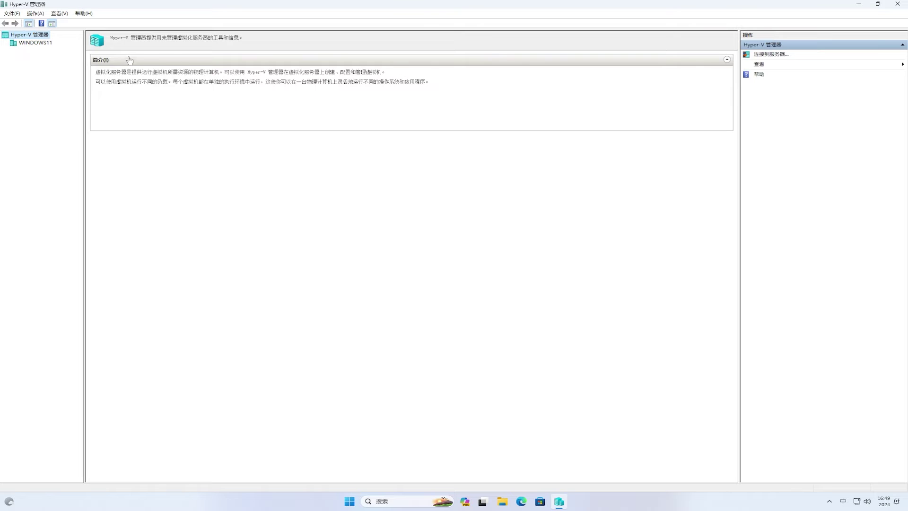
{"action": "left_click", "coordinate": [51, 43]}
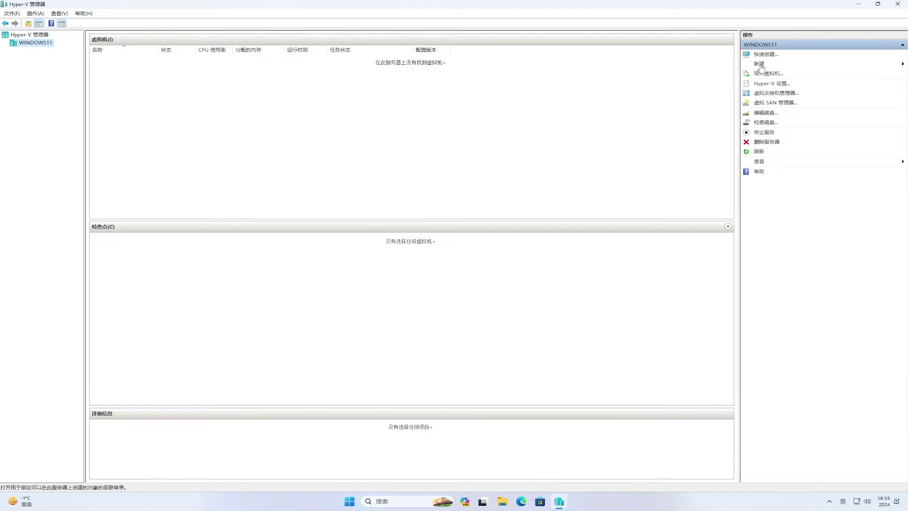
- Start a new virtual machine named Mac as generation 2
{"action": "left_click", "coordinate": [759, 64]}
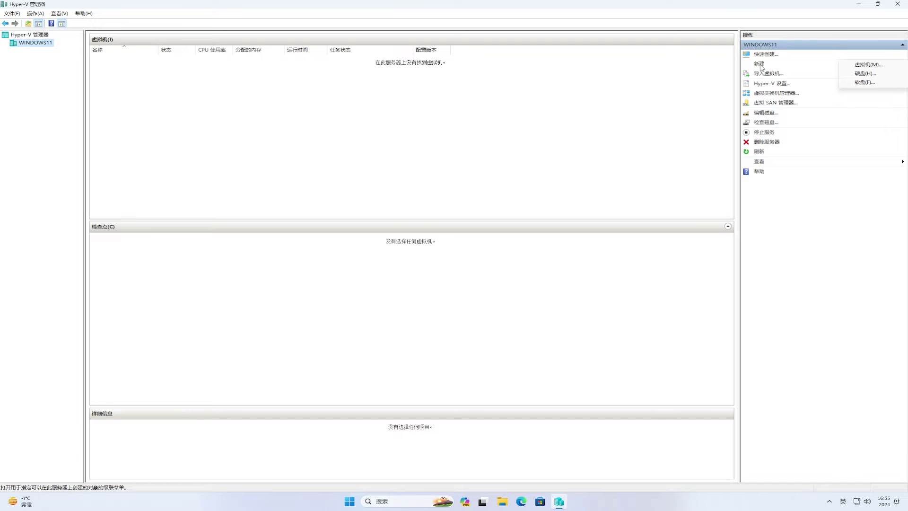
{"action": "left_click", "coordinate": [864, 65]}
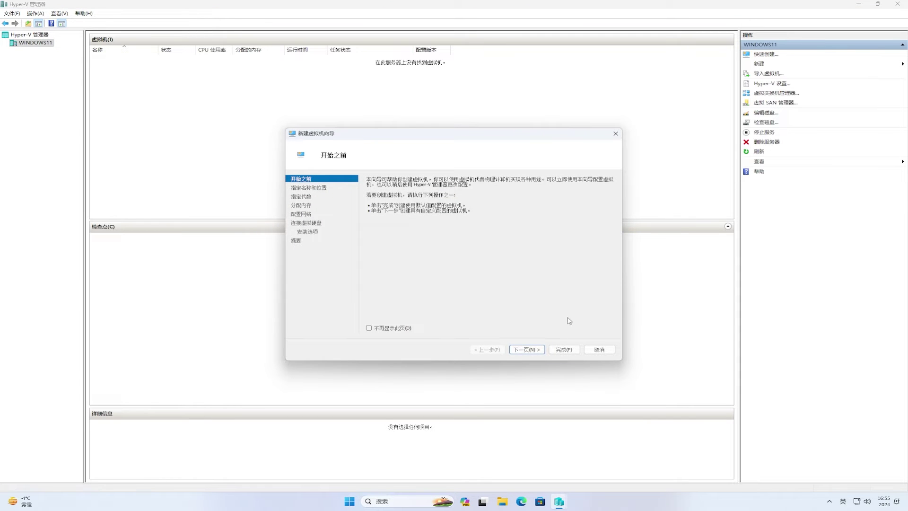
{"action": "left_click", "coordinate": [540, 350]}
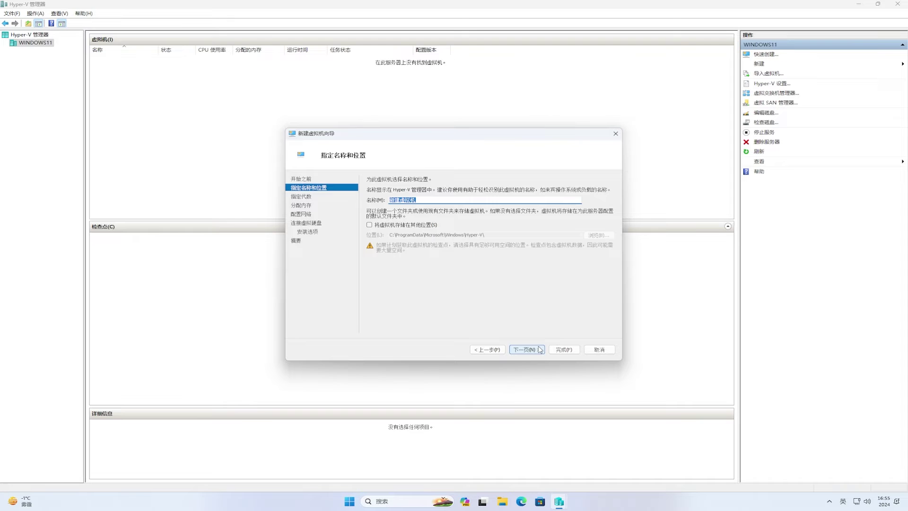
{"action": "type", "text": "Mac"}
{"action": "left_click", "coordinate": [540, 349]}
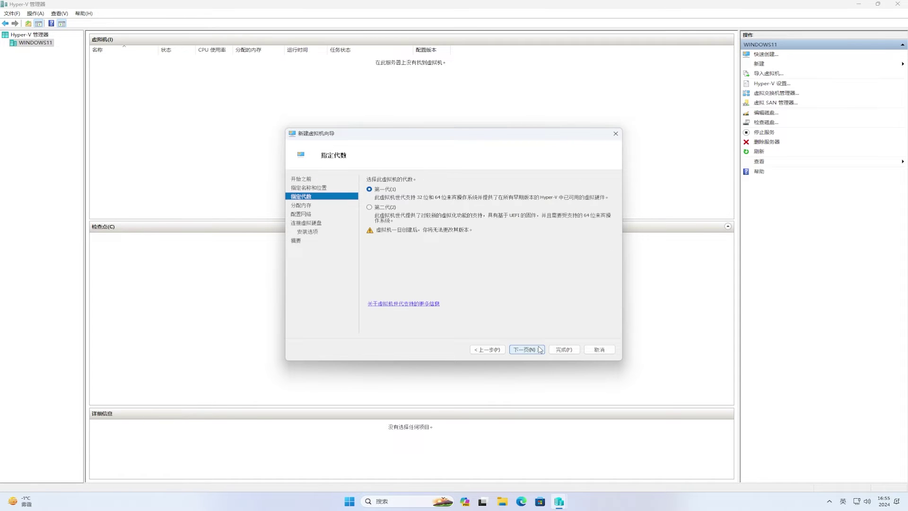
{"action": "left_click", "coordinate": [376, 208]}
- Give it 8192 MB startup memory and connect it to Default Switch
{"action": "left_click", "coordinate": [525, 350]}
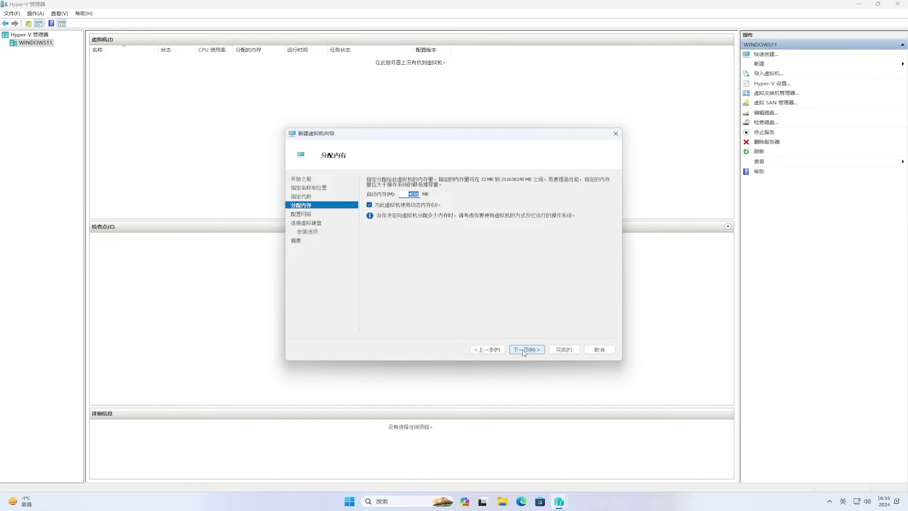
{"action": "type", "text": "8192"}
{"action": "left_click", "coordinate": [524, 351]}
{"action": "left_click", "coordinate": [518, 197]}
{"action": "left_click", "coordinate": [509, 208]}
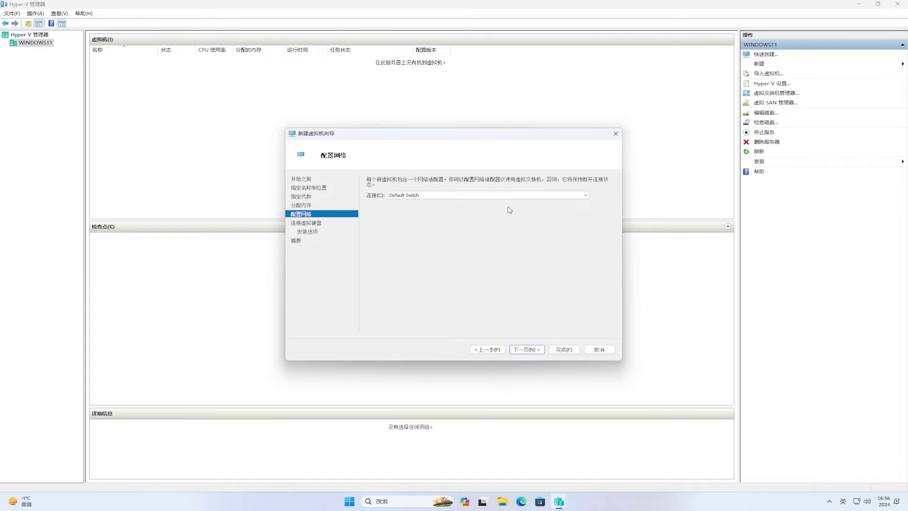
{"action": "left_click", "coordinate": [516, 351]}
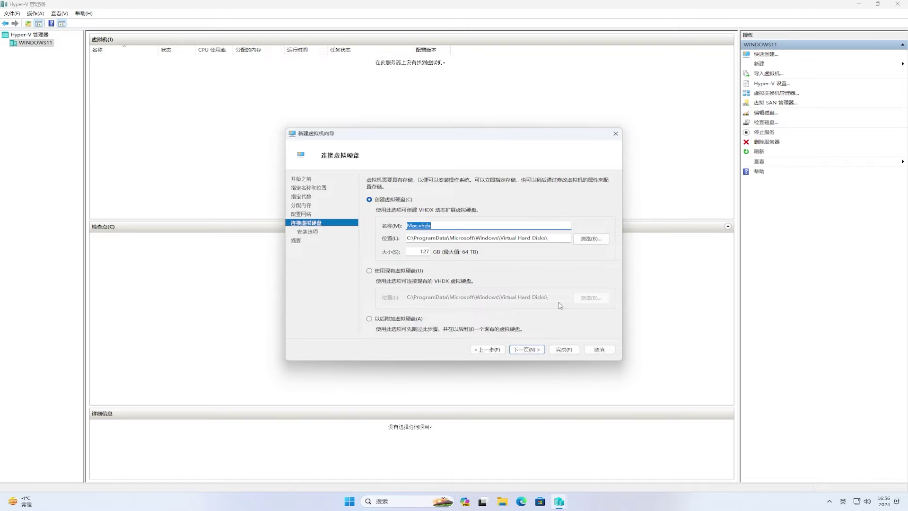
- Store the virtual disk in Documents\Mac, keep install-later, and create the Mac VM
{"action": "left_click", "coordinate": [603, 240]}
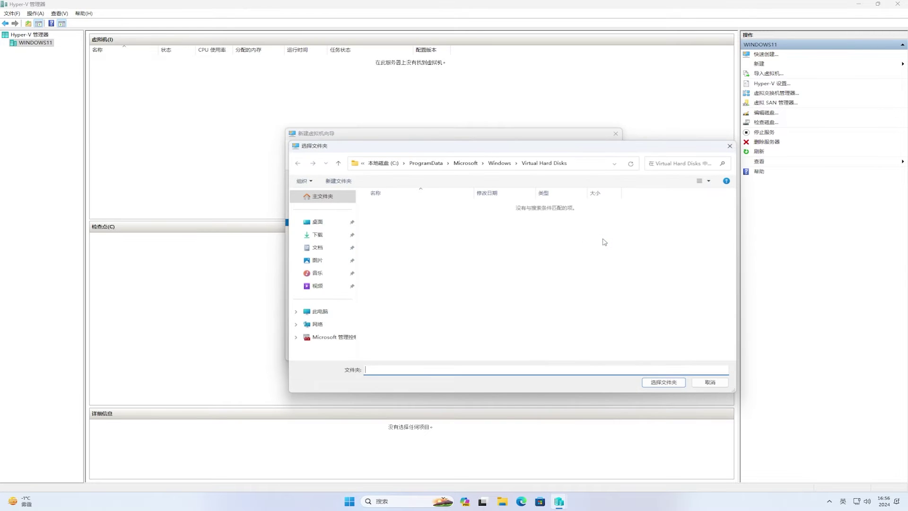
{"action": "left_click", "coordinate": [331, 254]}
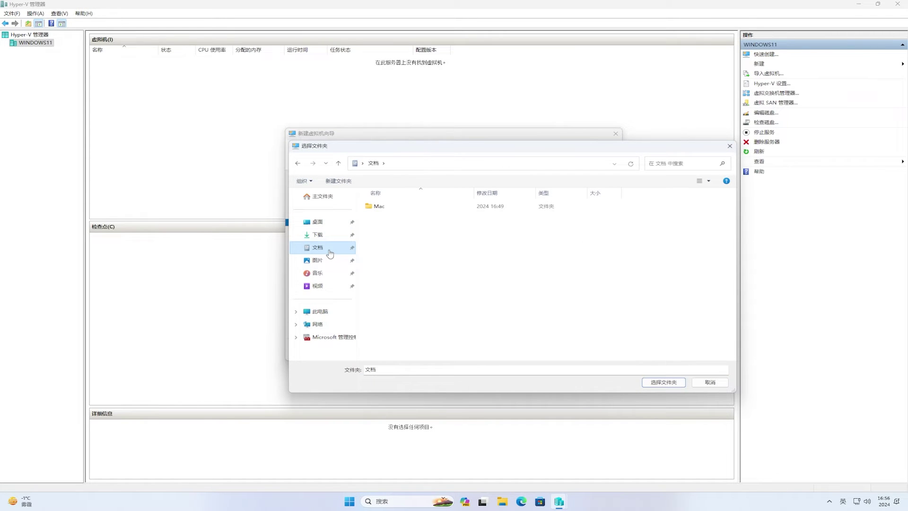
{"action": "left_click", "coordinate": [379, 208]}
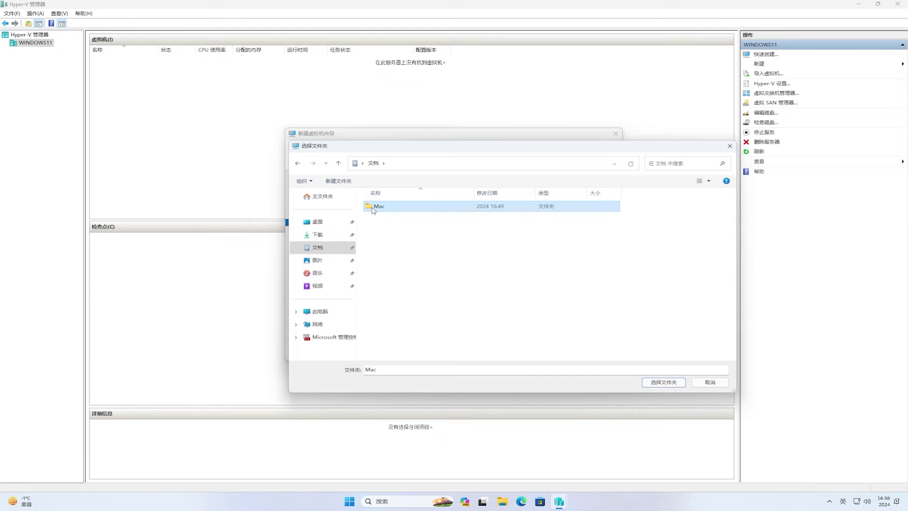
{"action": "left_click", "coordinate": [651, 388]}
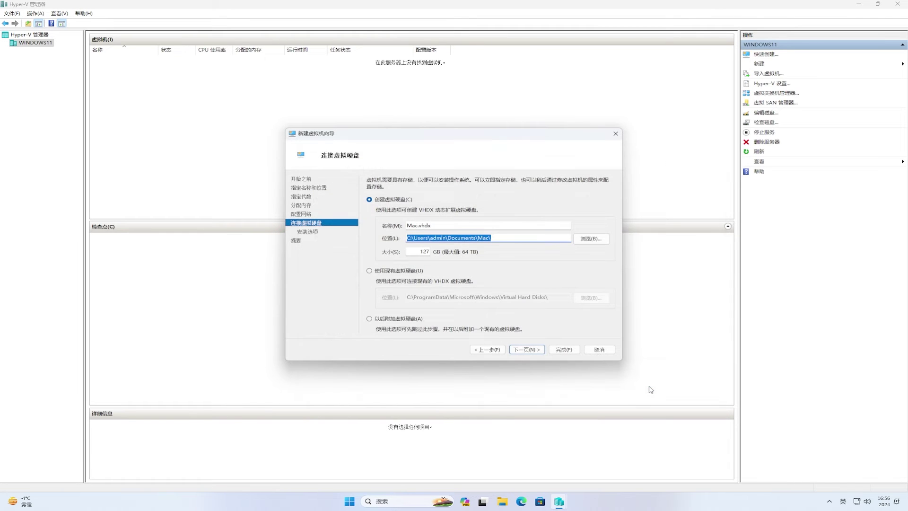
{"action": "left_click", "coordinate": [531, 349]}
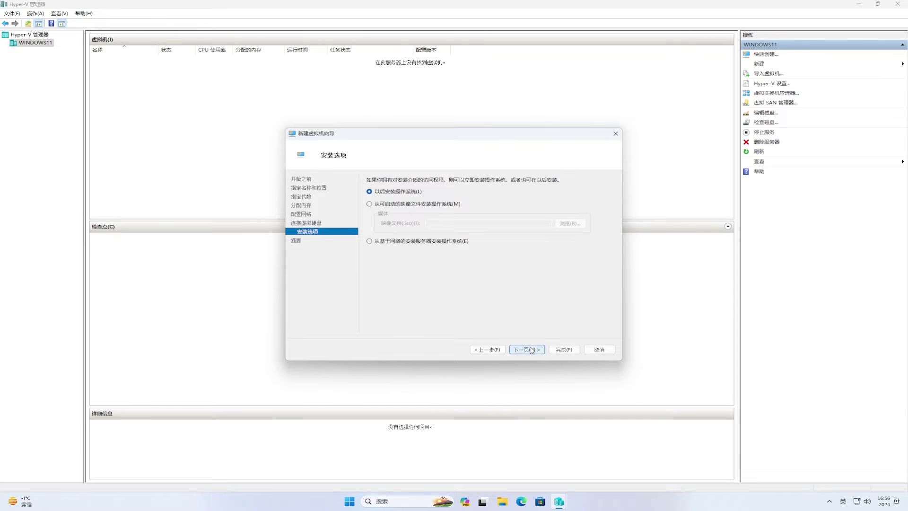
{"action": "left_click", "coordinate": [531, 350]}
{"action": "left_click", "coordinate": [565, 352]}
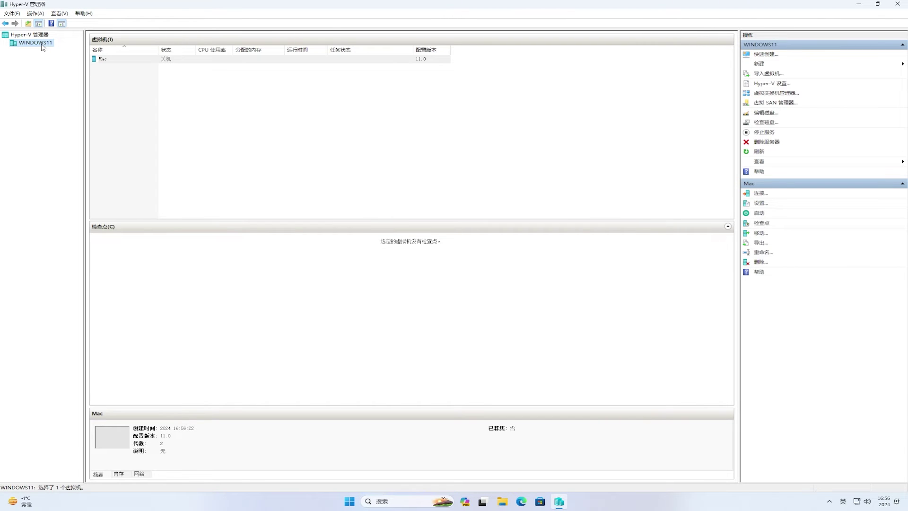
- Open the Mac VM's settings and turn off Secure Boot
{"action": "left_click", "coordinate": [138, 63]}
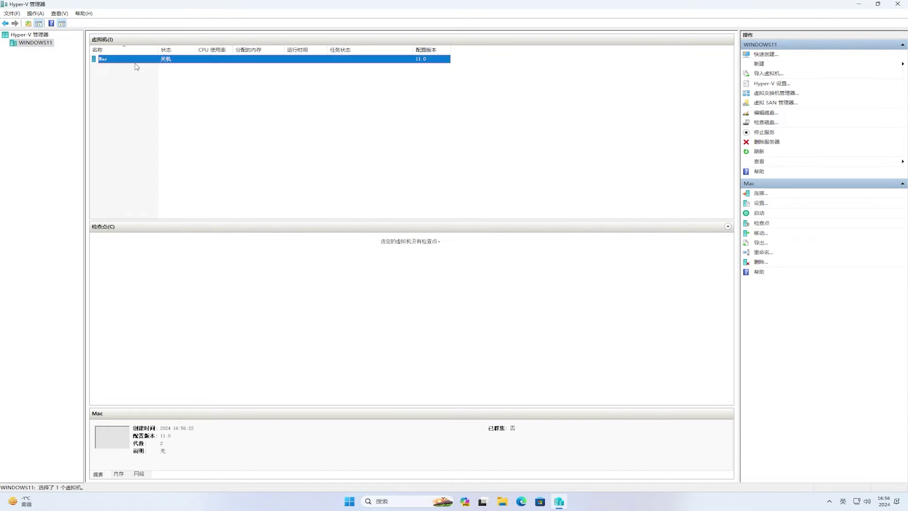
{"action": "right_click", "coordinate": [139, 63]}
{"action": "left_click", "coordinate": [166, 78]}
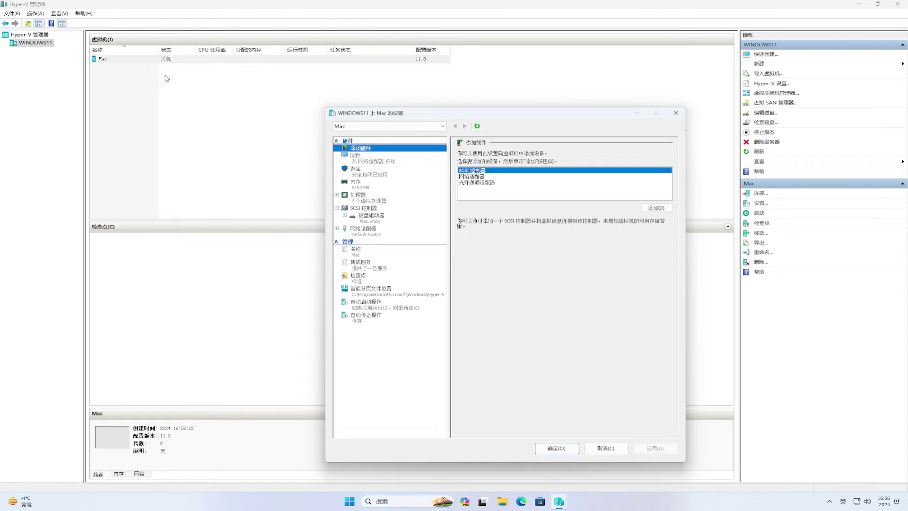
{"action": "left_click", "coordinate": [359, 171]}
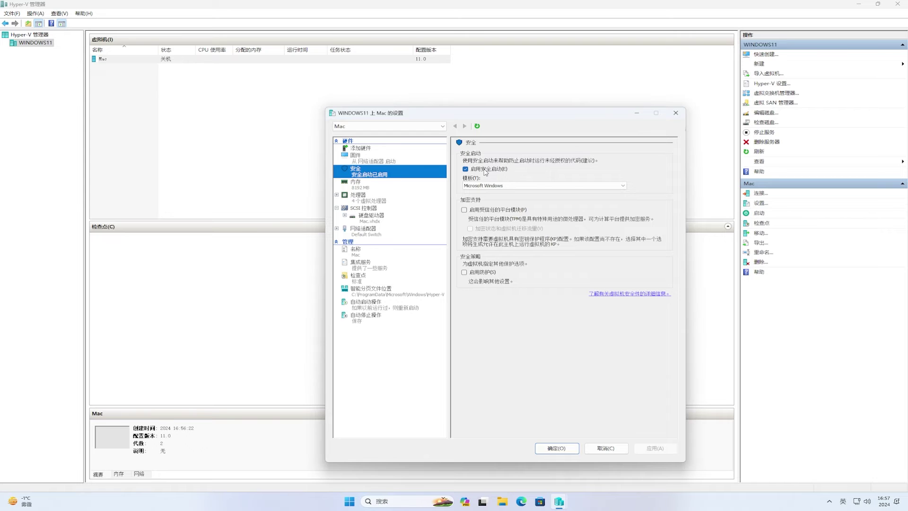
{"action": "left_click", "coordinate": [485, 172]}
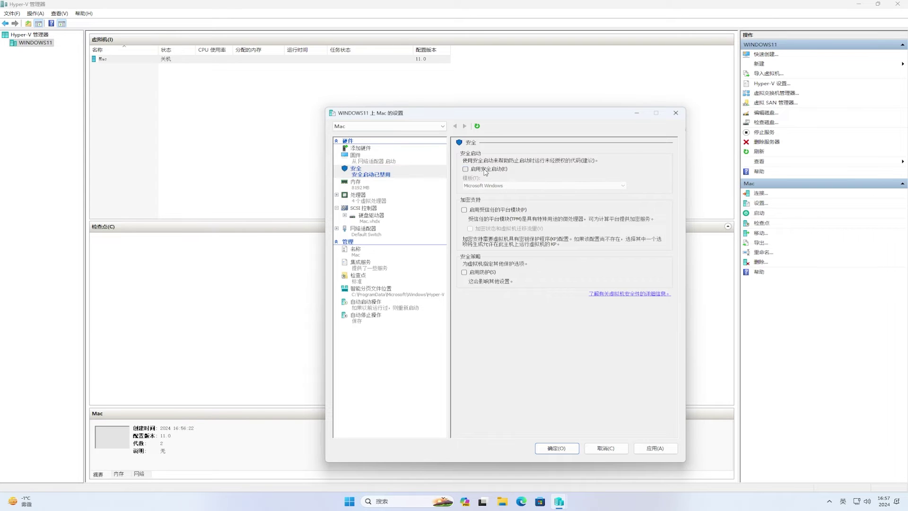
- Disable checkpoints, enable guest services, save the settings, and minimize Hyper-V Manager
{"action": "left_click", "coordinate": [390, 282]}
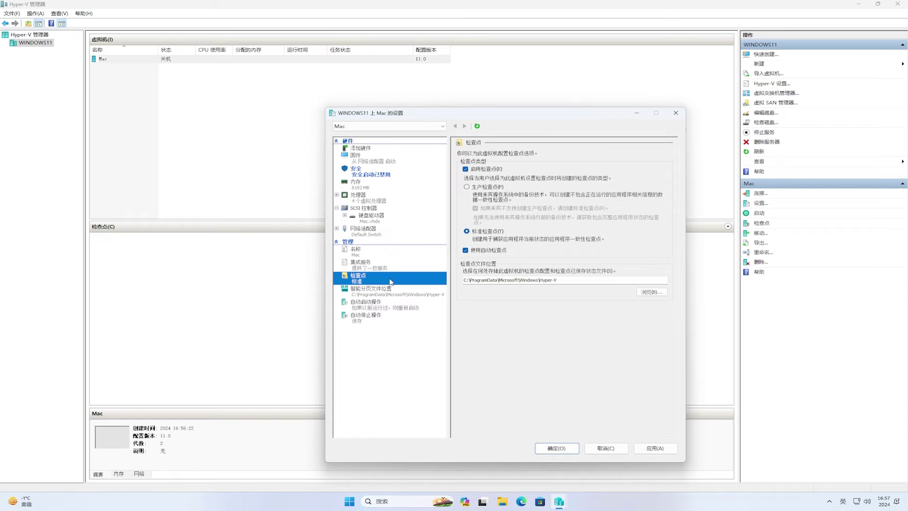
{"action": "left_click", "coordinate": [465, 169]}
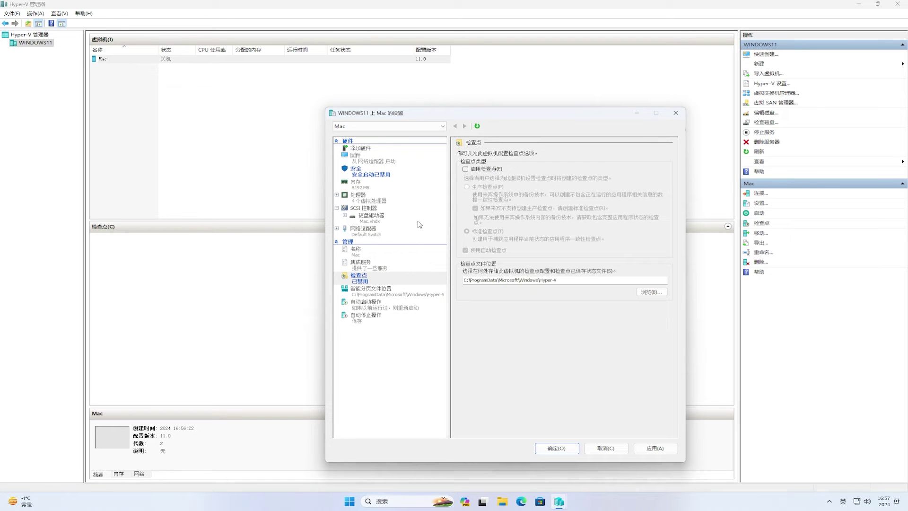
{"action": "left_click", "coordinate": [381, 265]}
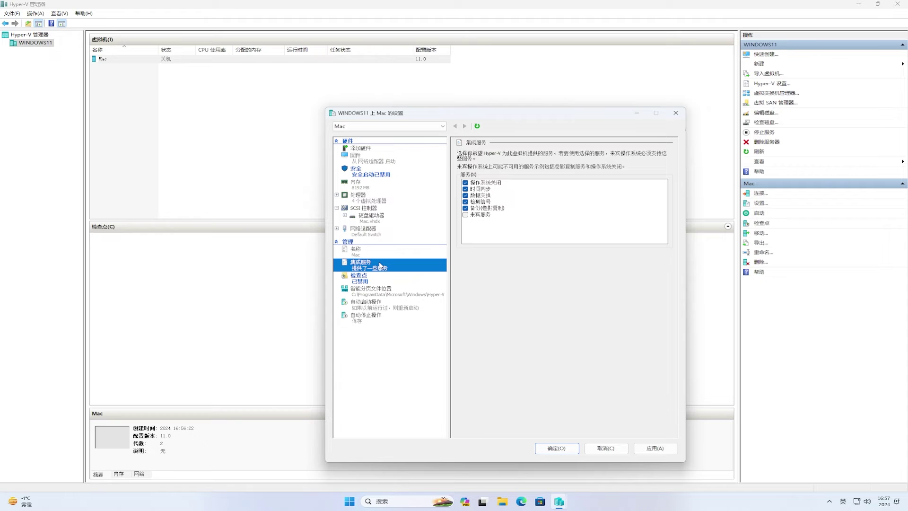
{"action": "left_click", "coordinate": [465, 215]}
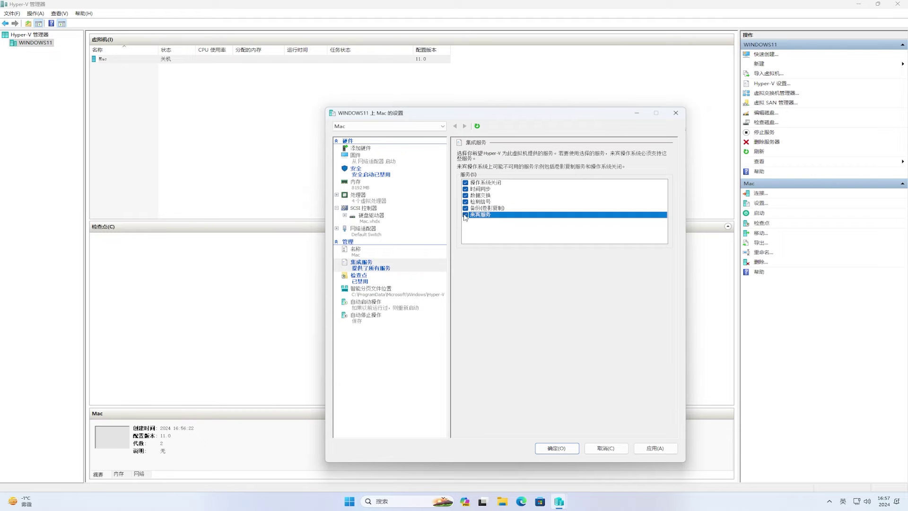
{"action": "left_click", "coordinate": [547, 450]}
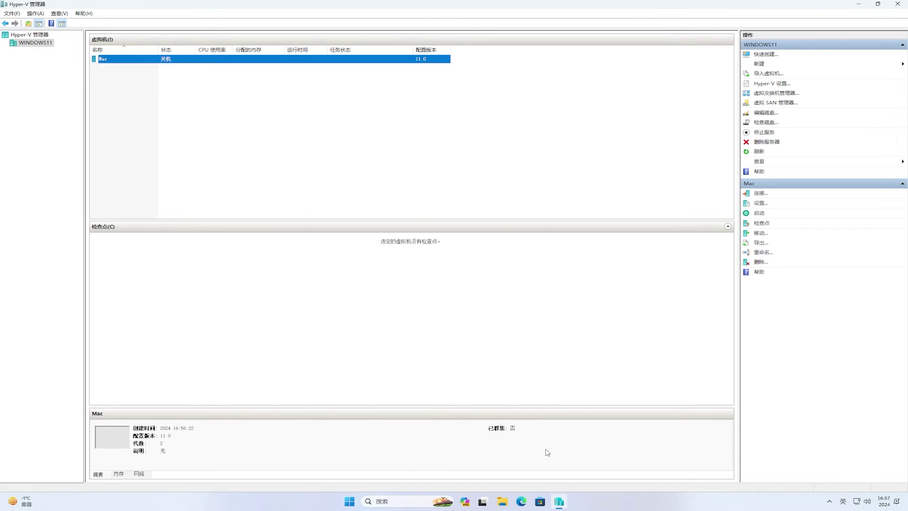
{"action": "left_click", "coordinate": [860, 7]}
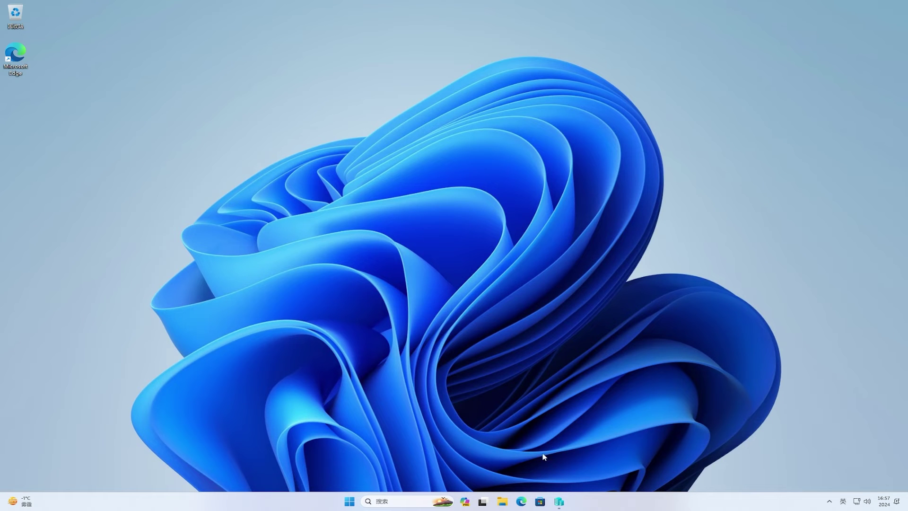
- Copy the UEFI disk image from the Downloads folder
{"action": "left_click", "coordinate": [503, 502]}
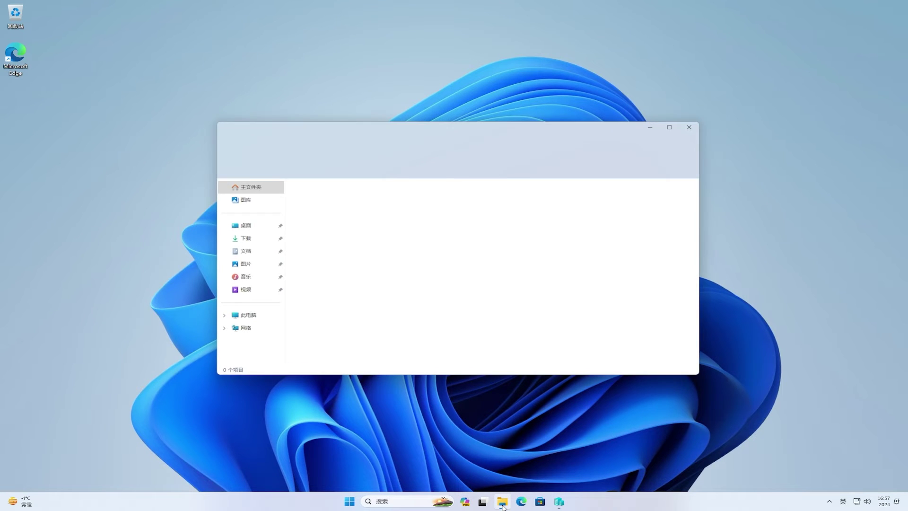
{"action": "left_click", "coordinate": [237, 240]}
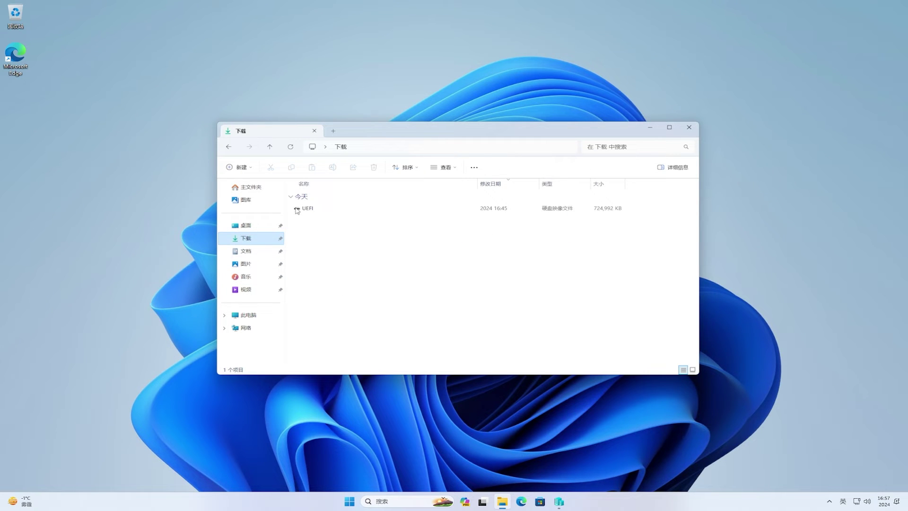
{"action": "left_click", "coordinate": [297, 209]}
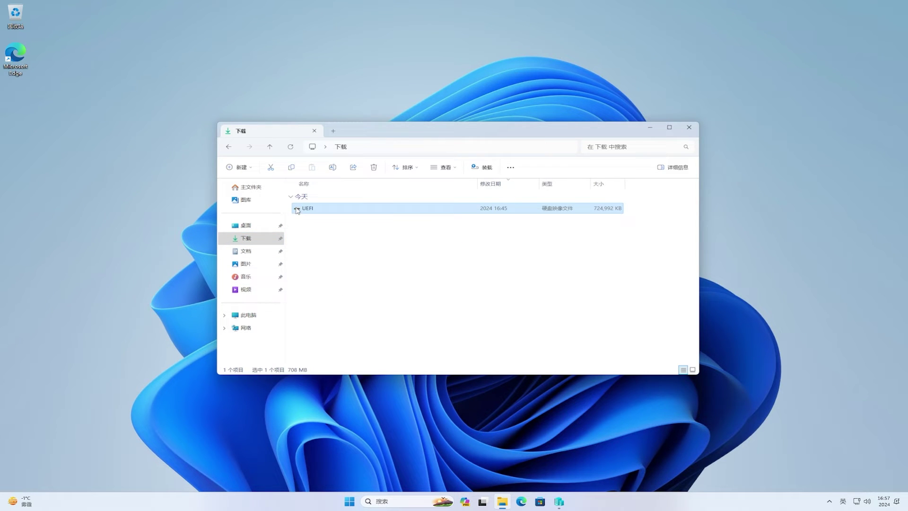
{"action": "right_click", "coordinate": [297, 210]}
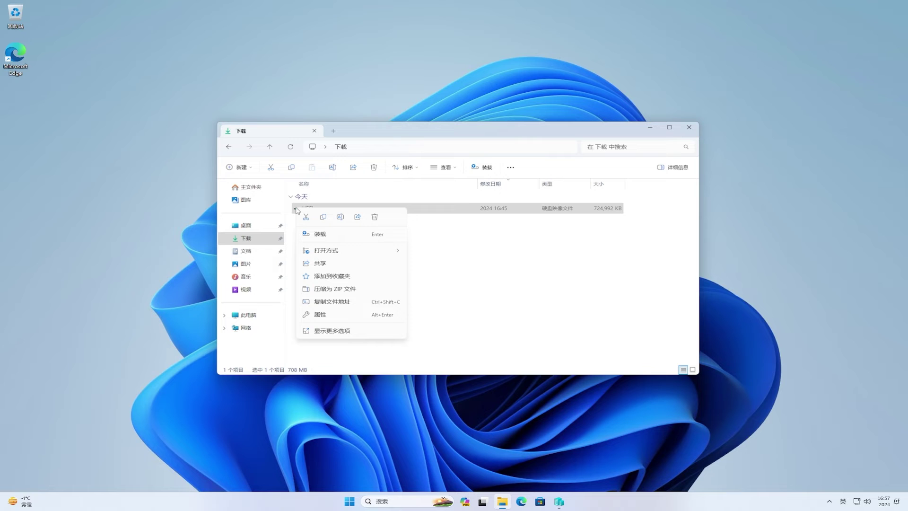
{"action": "left_click", "coordinate": [322, 217]}
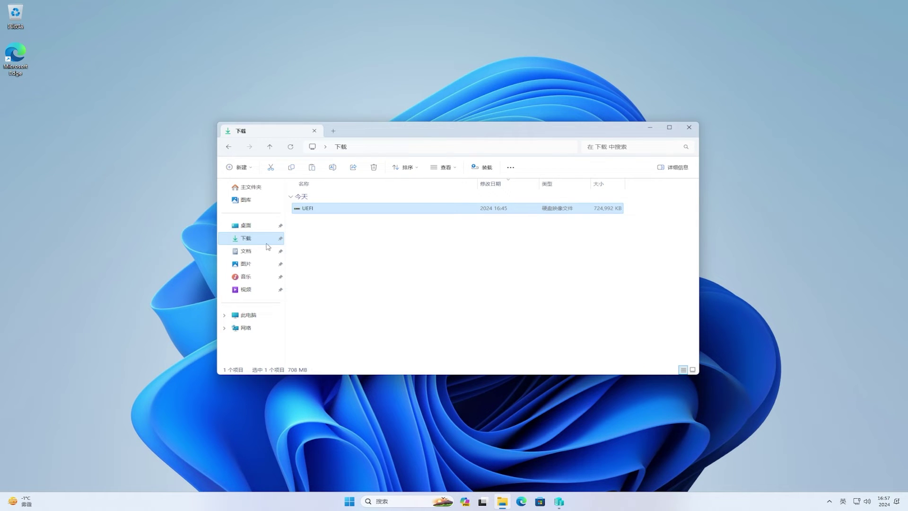
- Paste it into Documents\Mac beside Mac.vhdx and close File Explorer
{"action": "left_click", "coordinate": [253, 256]}
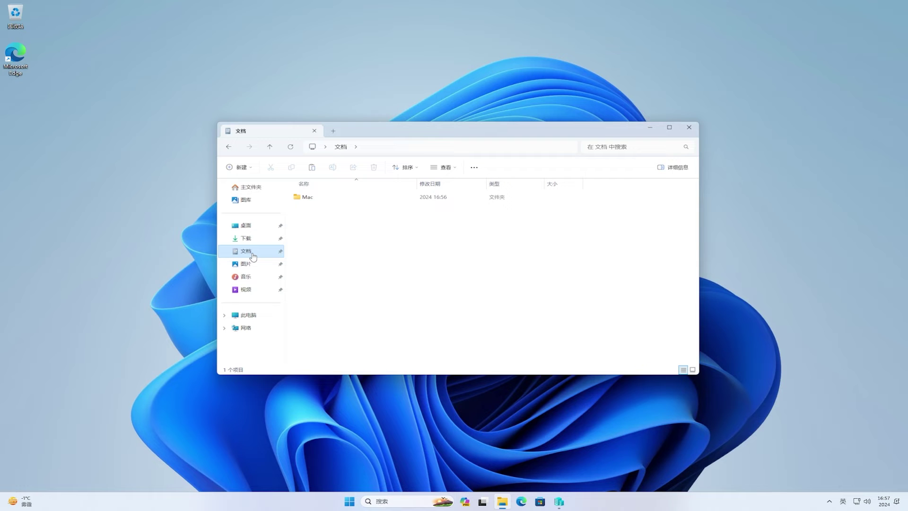
{"action": "left_click", "coordinate": [312, 203]}
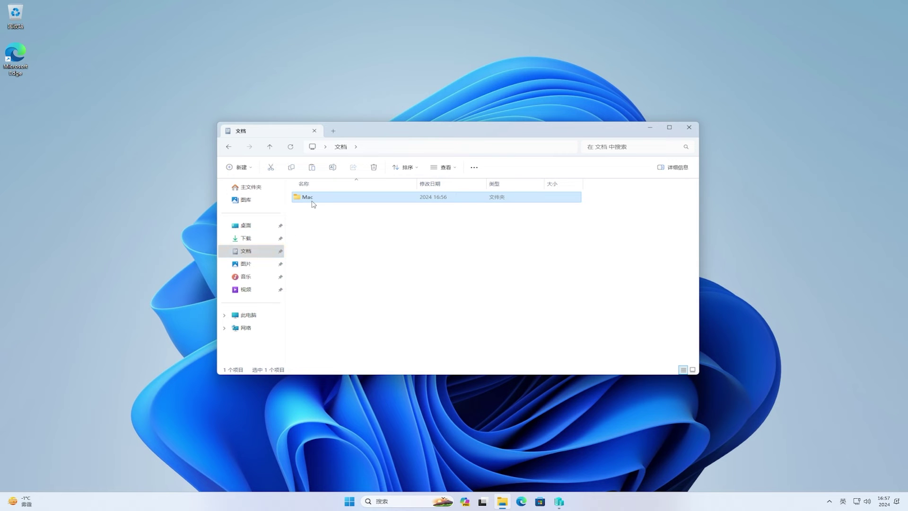
{"action": "double_click", "coordinate": [313, 205]}
{"action": "right_click", "coordinate": [314, 219]}
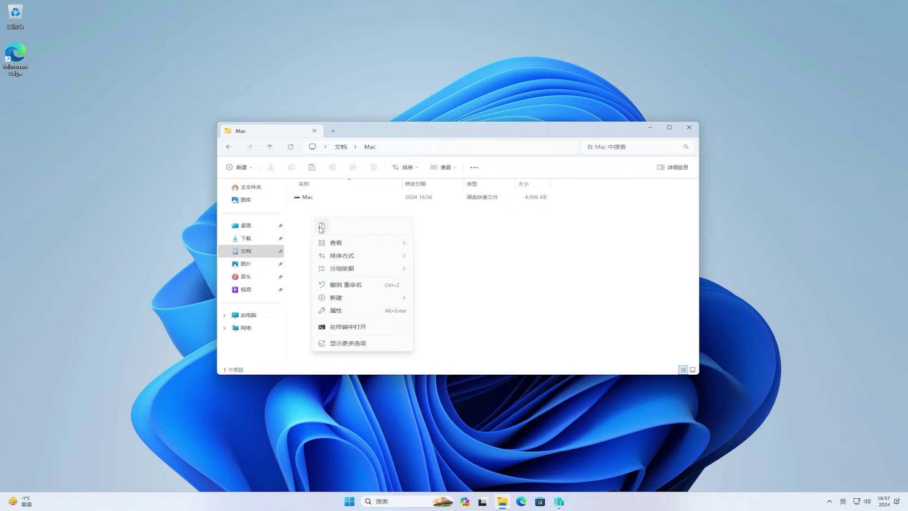
{"action": "left_click", "coordinate": [322, 228]}
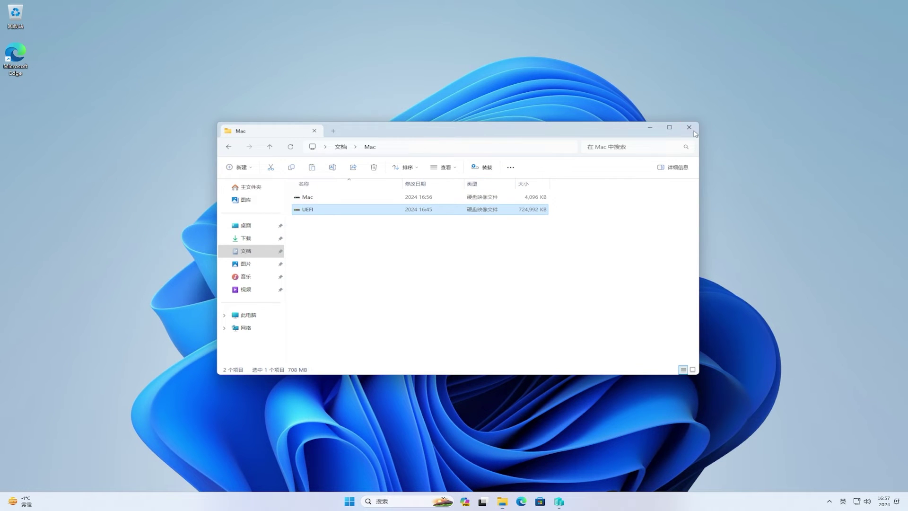
{"action": "left_click", "coordinate": [694, 131]}
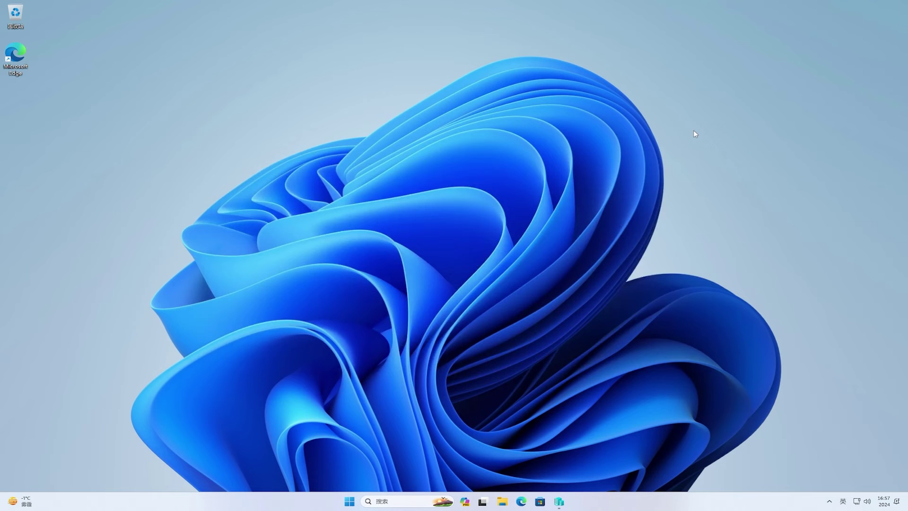
- Add a new hard drive under the Mac VM's SCSI Controller
{"action": "left_click", "coordinate": [561, 504]}
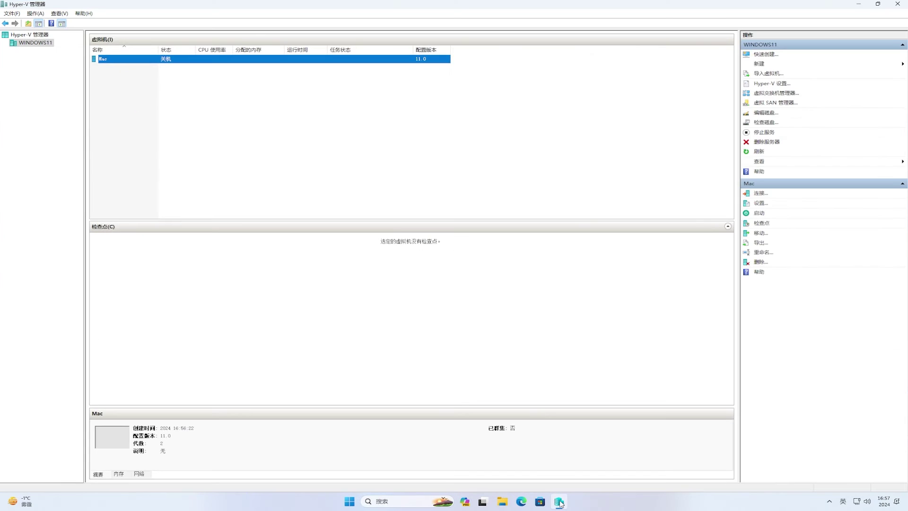
{"action": "right_click", "coordinate": [121, 62]}
{"action": "left_click", "coordinate": [131, 77]}
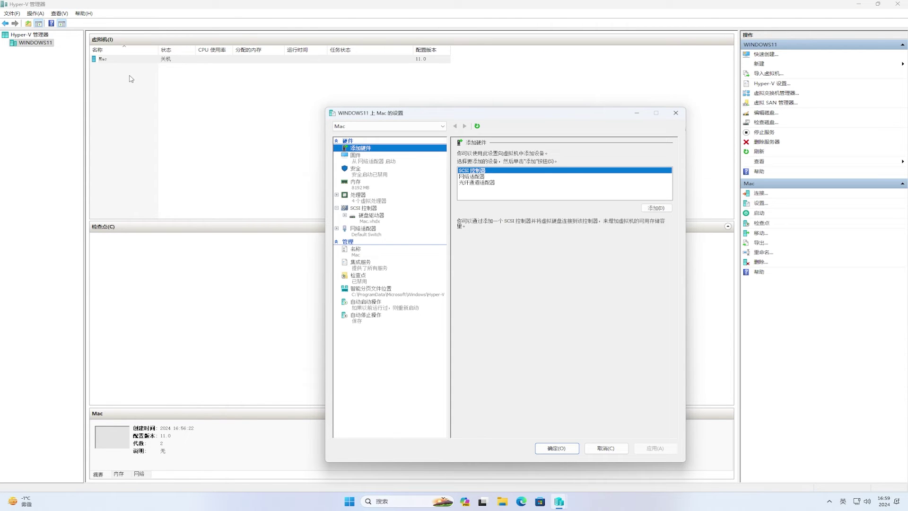
{"action": "left_click", "coordinate": [374, 218]}
{"action": "left_click", "coordinate": [373, 210]}
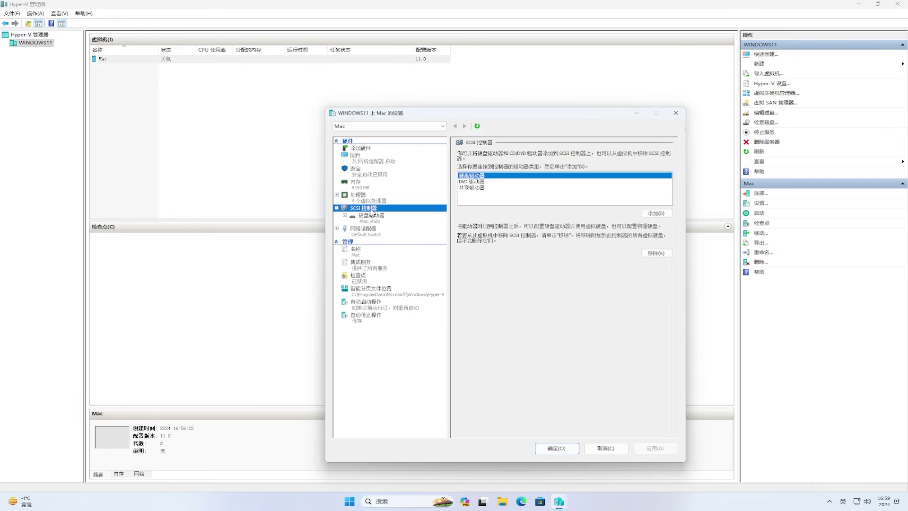
{"action": "left_click", "coordinate": [652, 213]}
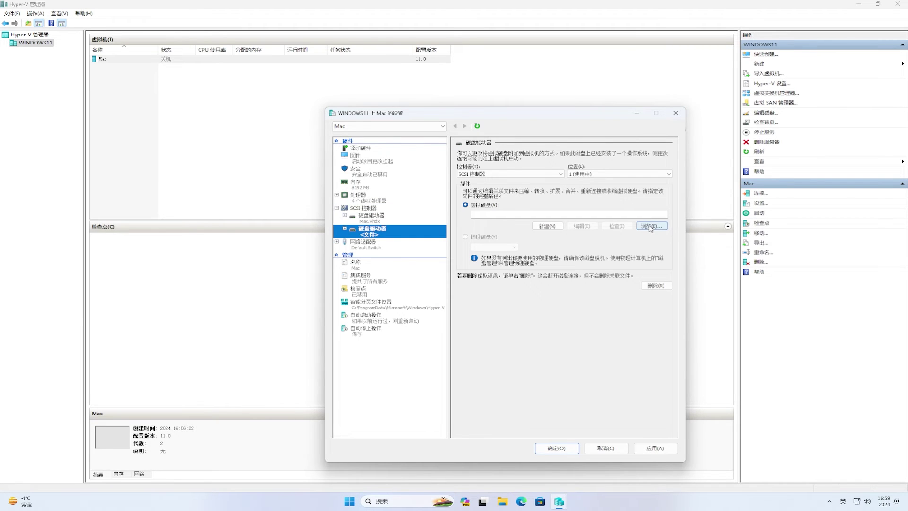
- Point the new drive to Documents\Mac\UEFI.vhdx and save the settings
{"action": "left_click", "coordinate": [651, 227]}
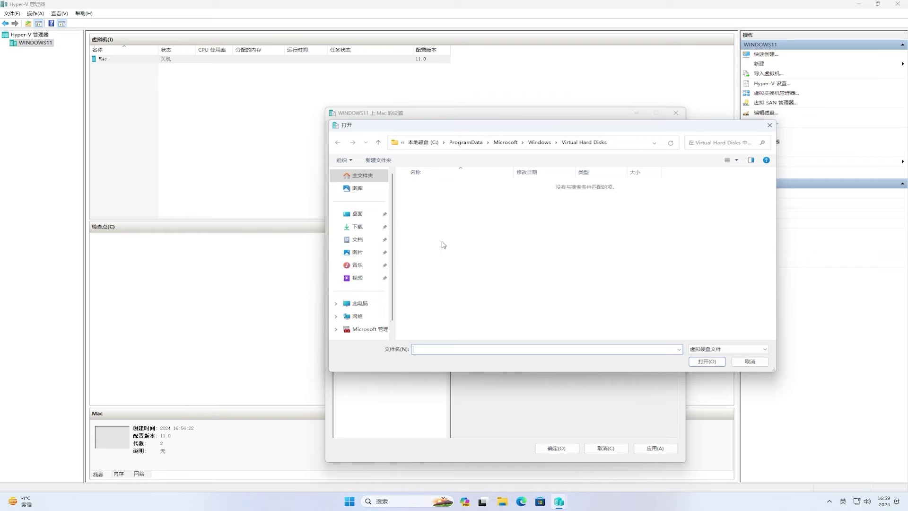
{"action": "left_click", "coordinate": [357, 239]}
{"action": "double_click", "coordinate": [417, 186]}
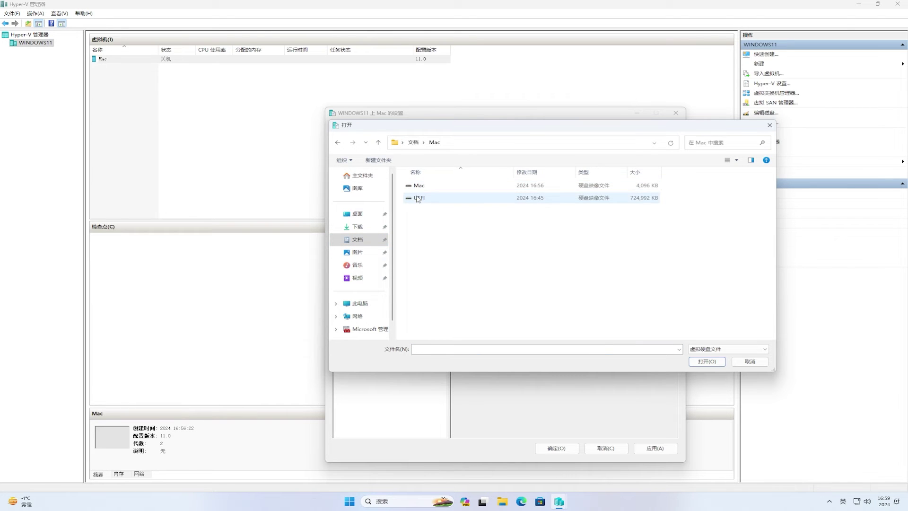
{"action": "left_click", "coordinate": [418, 199]}
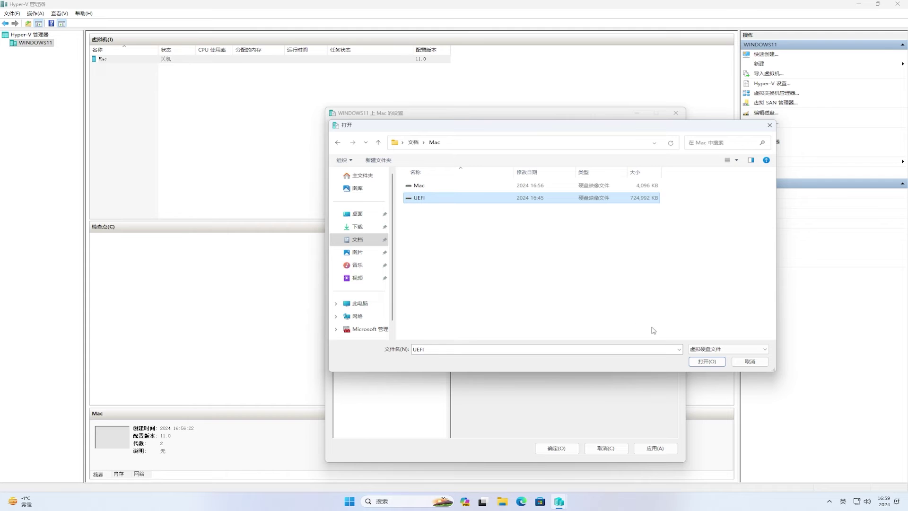
{"action": "left_click", "coordinate": [696, 361]}
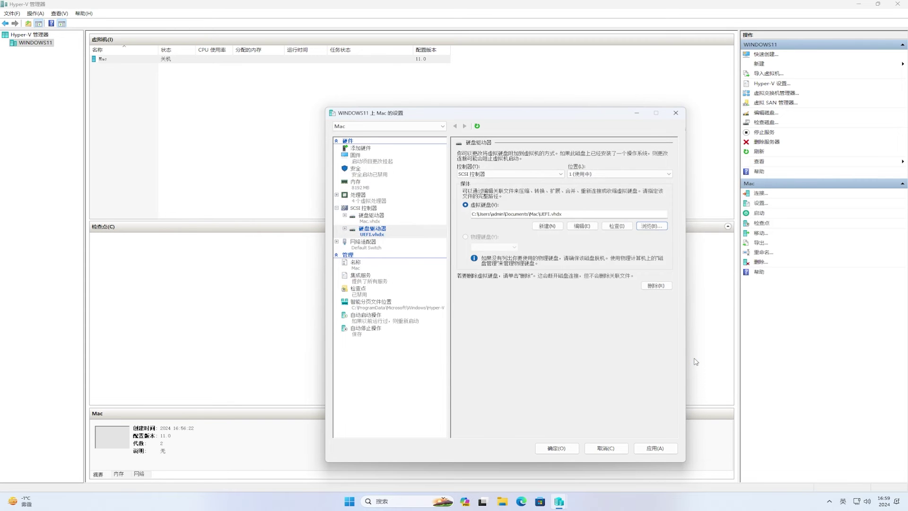
{"action": "left_click", "coordinate": [372, 164]}
{"action": "left_click", "coordinate": [654, 448]}
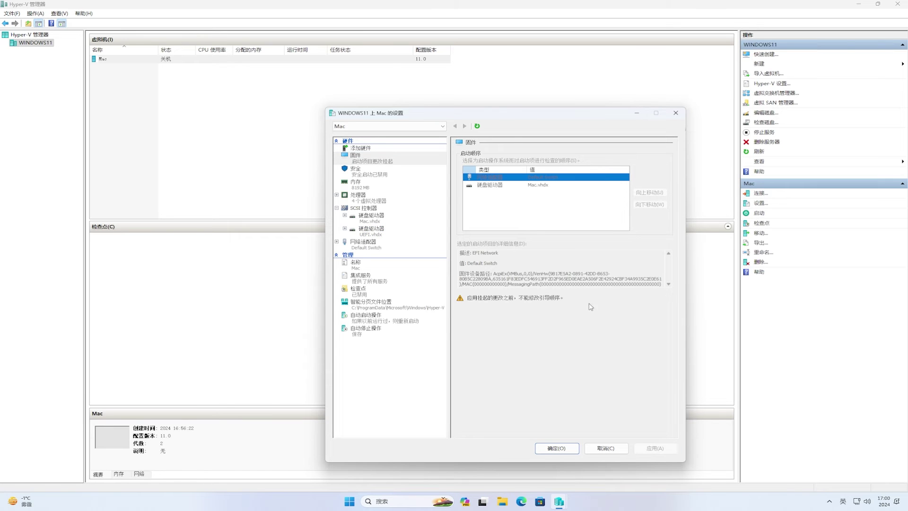
{"action": "left_click", "coordinate": [553, 448]}
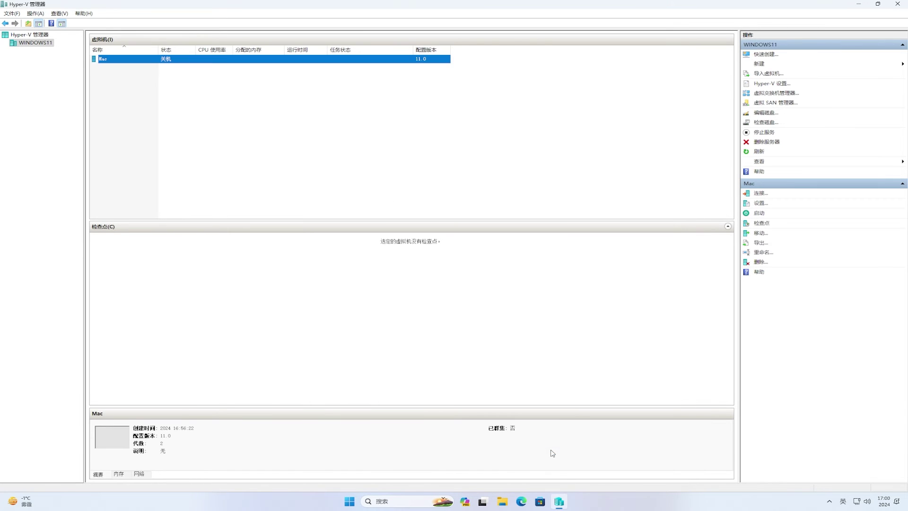
- Reorder Mac's firmware boot order: UEFI.vhdx first, Mac.vhdx second, network adapter last
{"action": "right_click", "coordinate": [109, 60]}
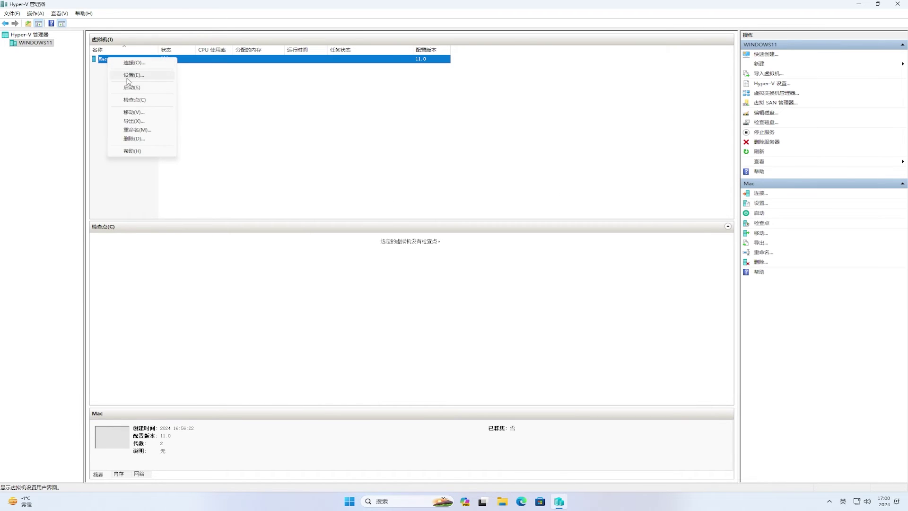
{"action": "left_click", "coordinate": [134, 75]}
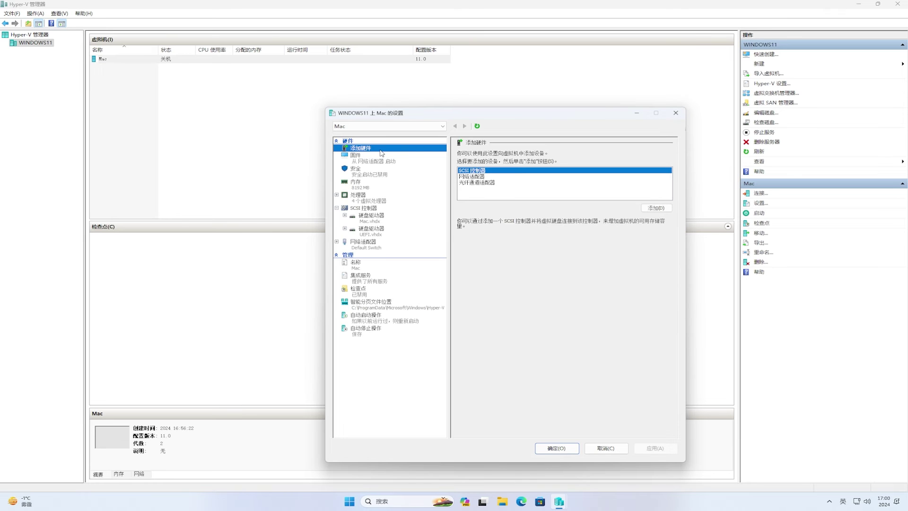
{"action": "left_click", "coordinate": [381, 156]}
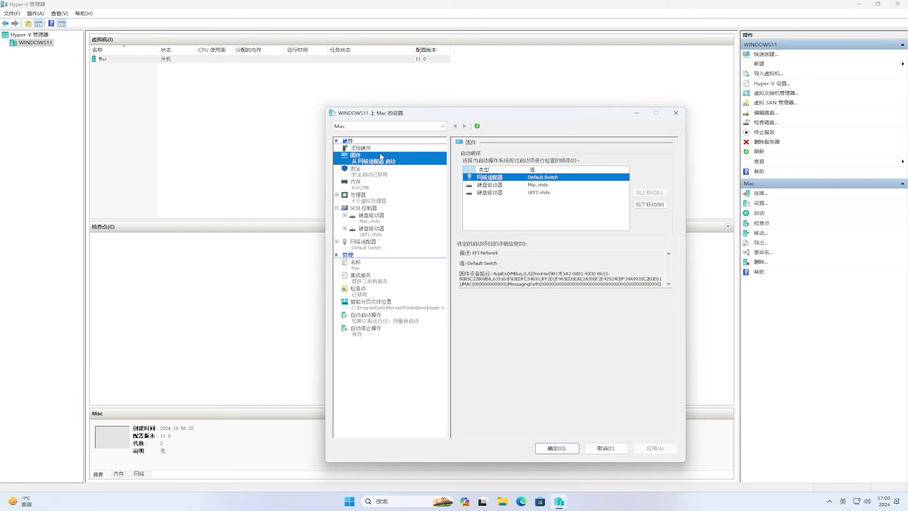
{"action": "left_click", "coordinate": [539, 191]}
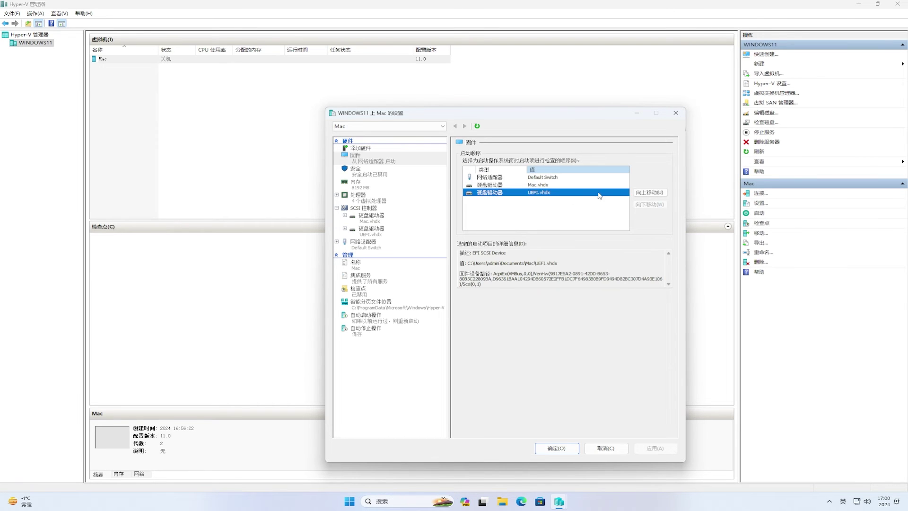
{"action": "left_click", "coordinate": [644, 193]}
{"action": "left_click", "coordinate": [644, 193]}
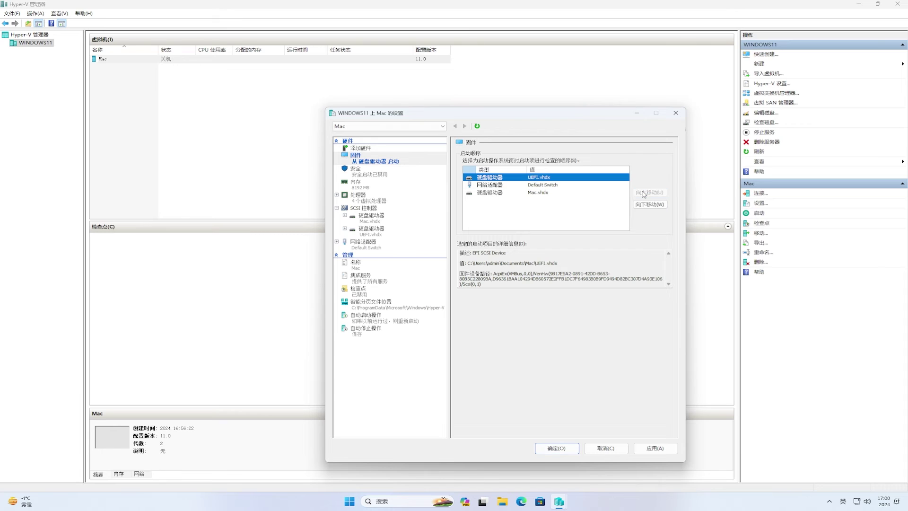
{"action": "left_click", "coordinate": [546, 194]}
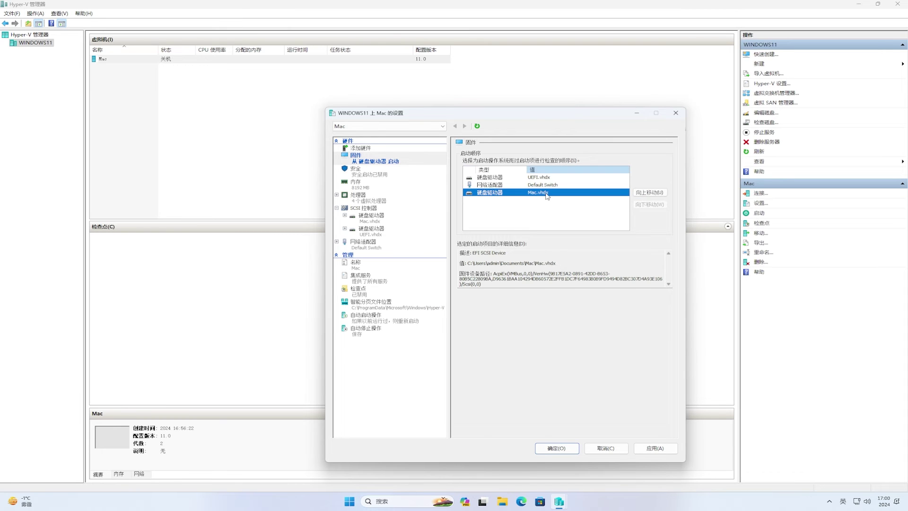
{"action": "left_click", "coordinate": [650, 193]}
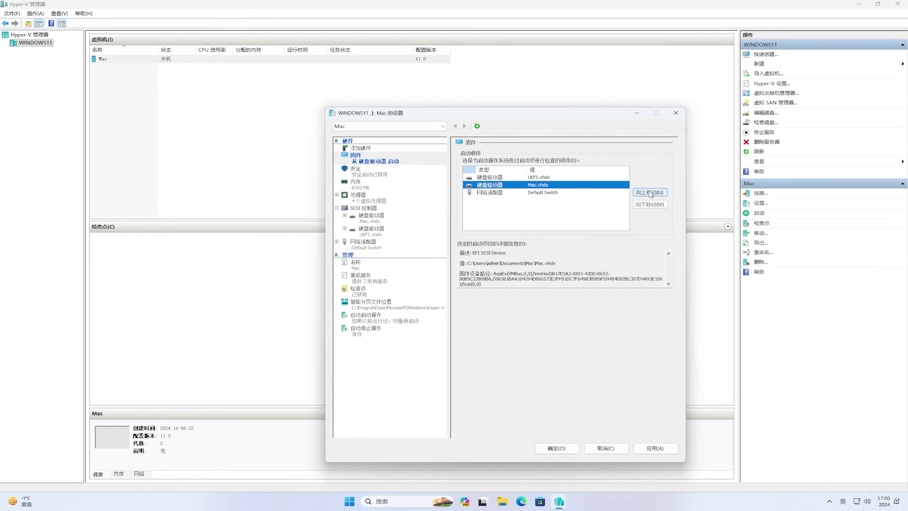
{"action": "left_click", "coordinate": [542, 179]}
{"action": "left_click", "coordinate": [564, 186]}
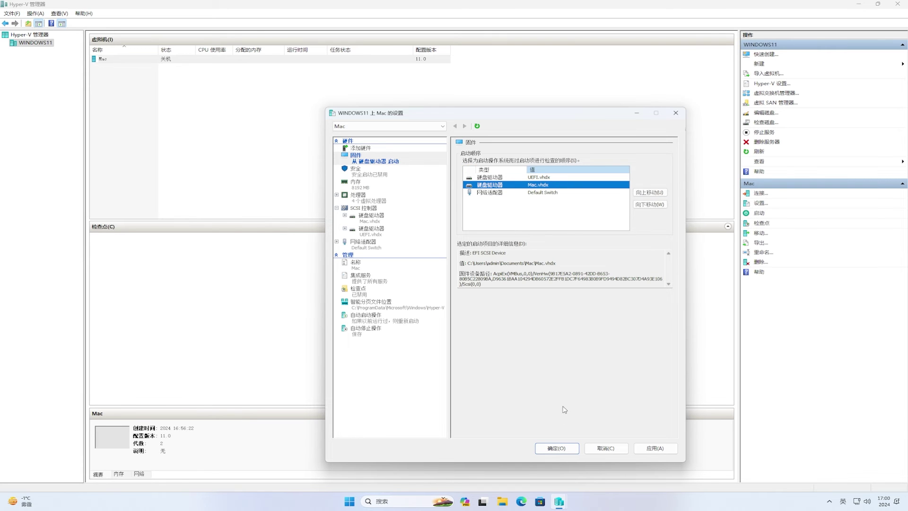
{"action": "left_click", "coordinate": [557, 449]}
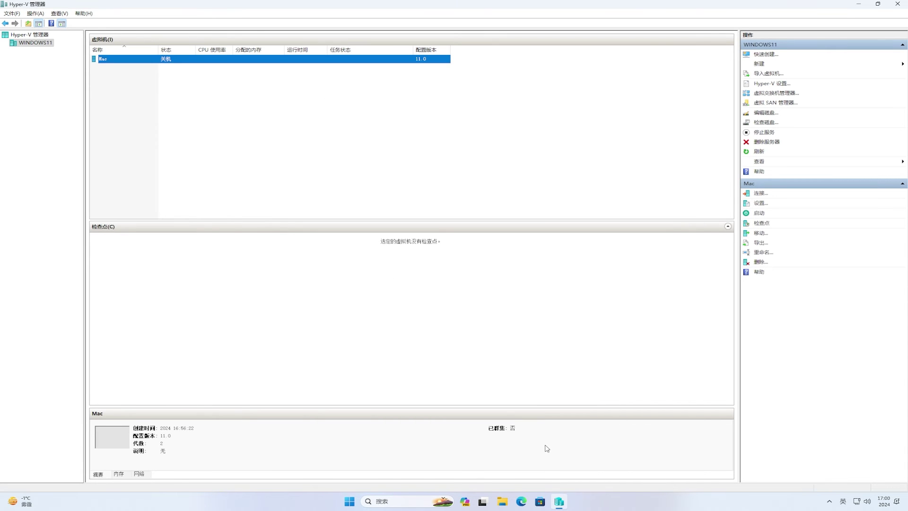
- Connect to and start the Mac VM, centring its window on the macOS Recovery screen
{"action": "right_click", "coordinate": [130, 63]}
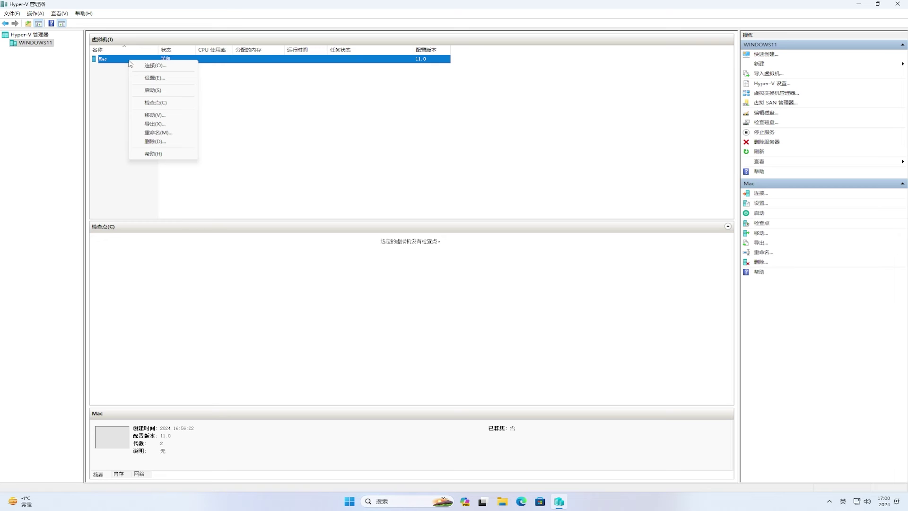
{"action": "left_click", "coordinate": [138, 67]}
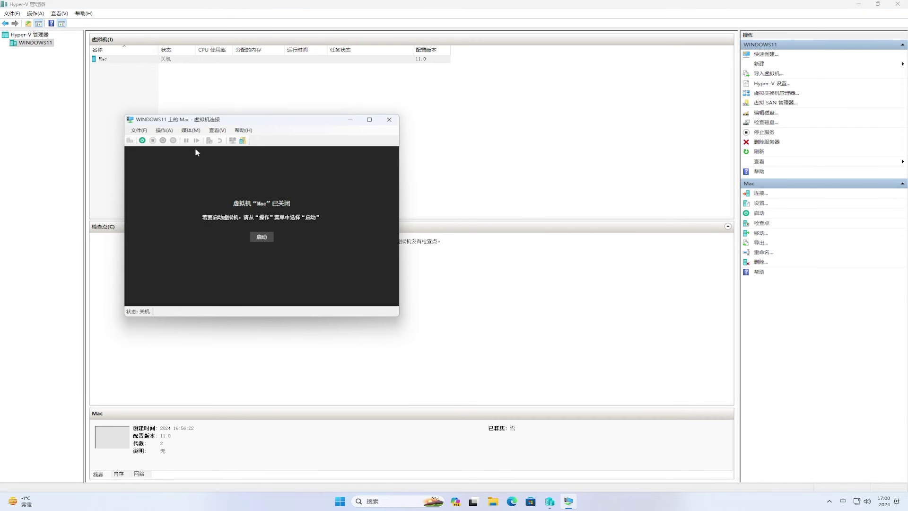
{"action": "left_click", "coordinate": [261, 237]}
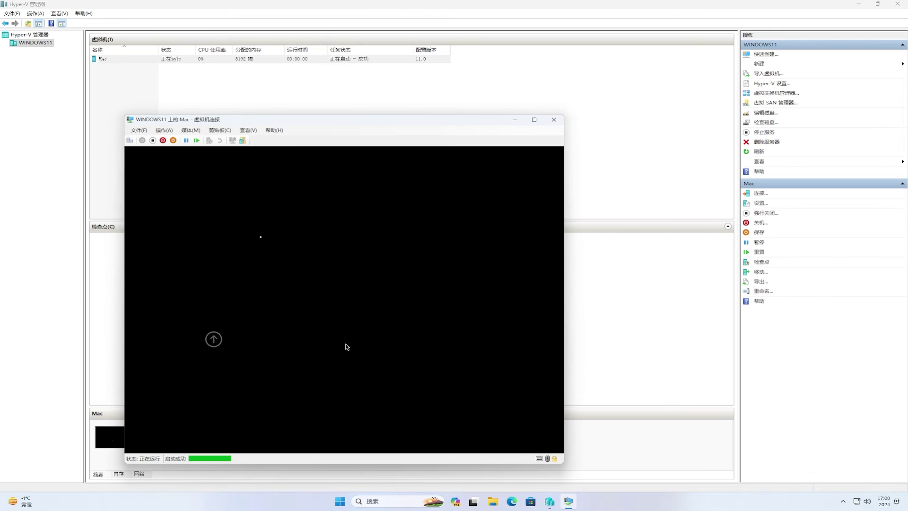
{"action": "left_click_drag", "start_coordinate": [369, 120], "coordinate": [489, 82]}
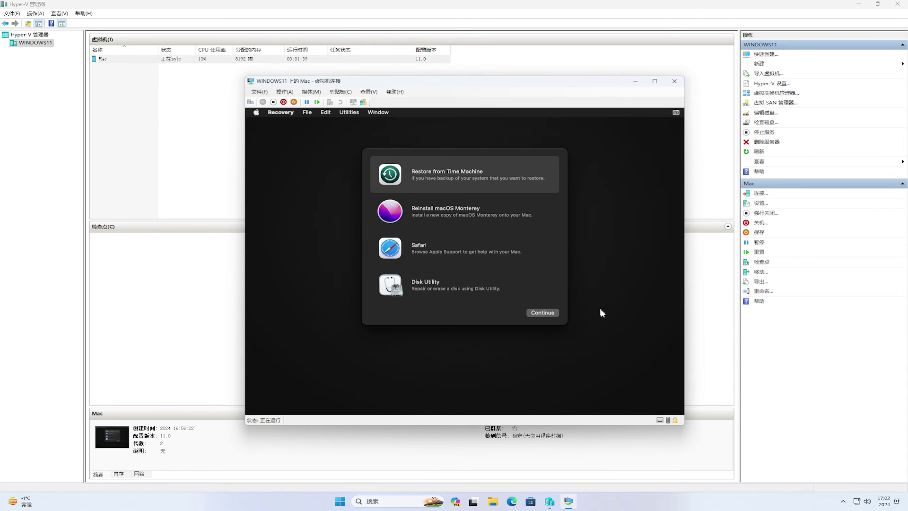
- In Disk Utility, erase Msft Virtual Disk Media as an APFS volume named 'macosHD'
{"action": "left_click", "coordinate": [471, 290]}
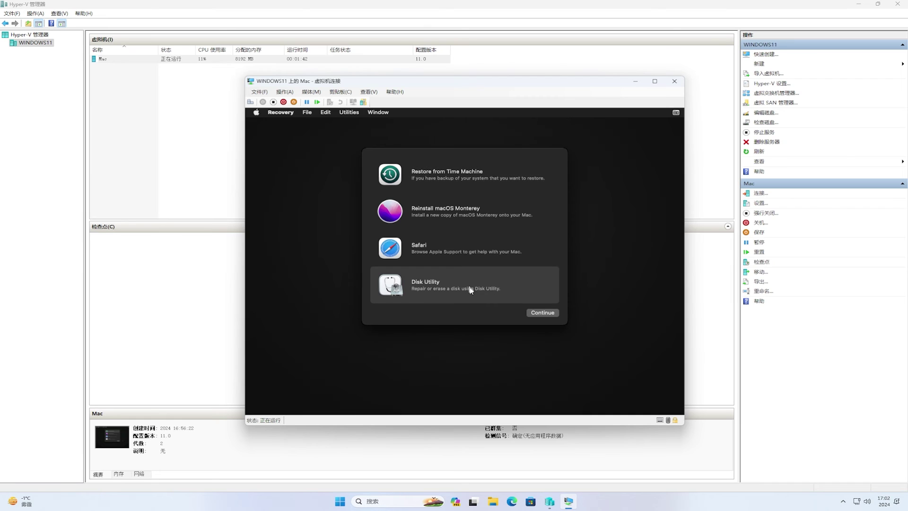
{"action": "left_click", "coordinate": [543, 313]}
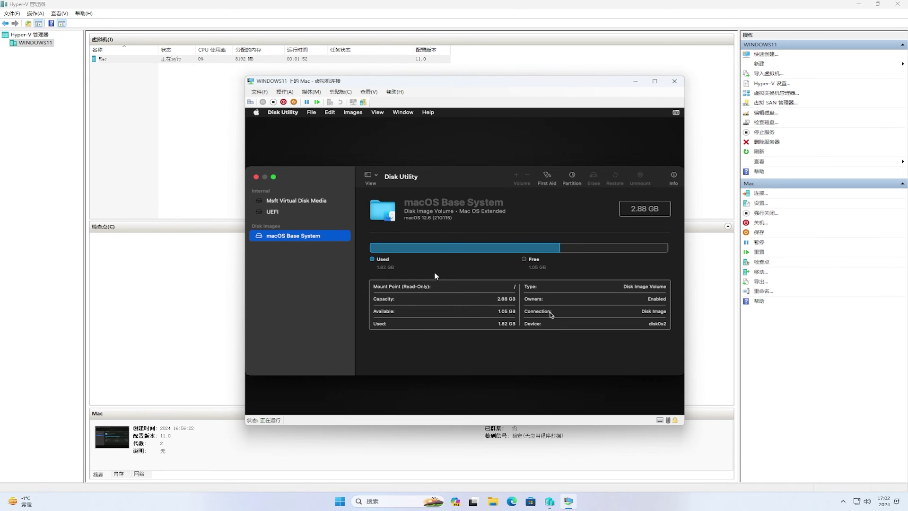
{"action": "left_click", "coordinate": [304, 203]}
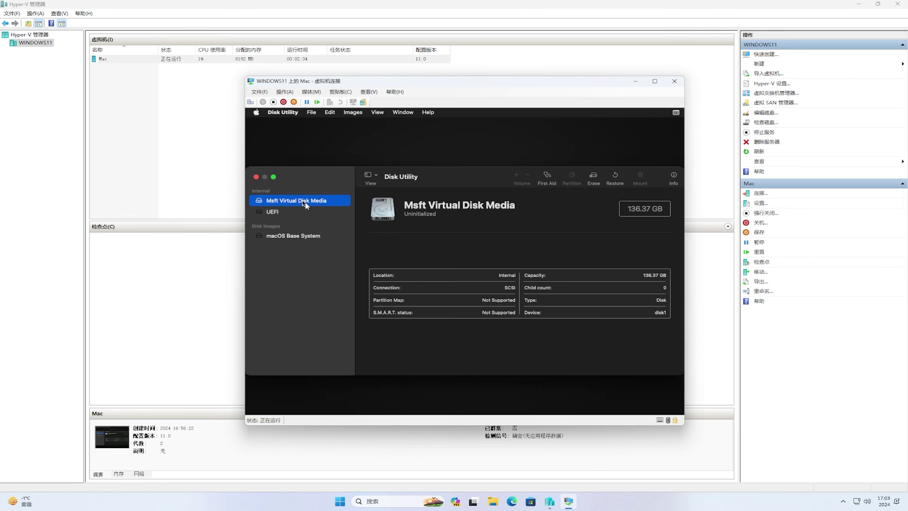
{"action": "left_click", "coordinate": [594, 178]}
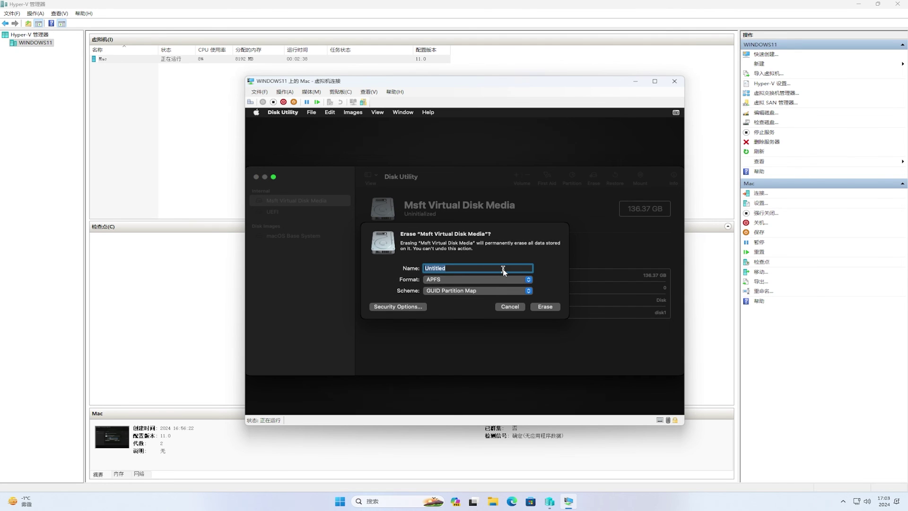
{"action": "type", "text": "macosHD"}
{"action": "left_click", "coordinate": [546, 307]}
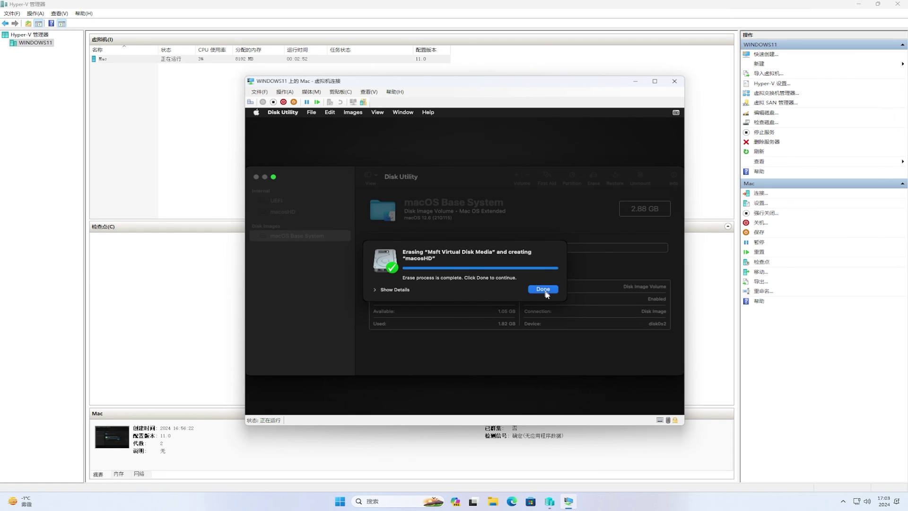
{"action": "left_click", "coordinate": [544, 290]}
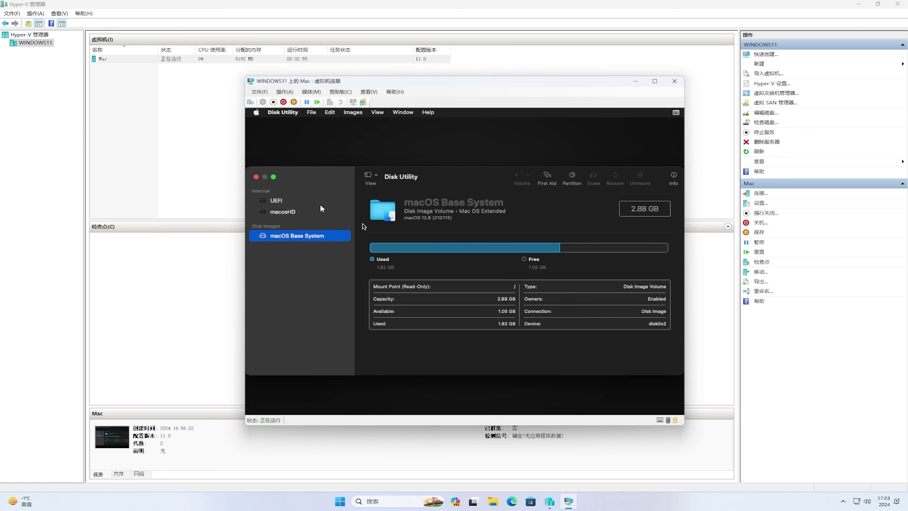
- Quit Disk Utility, accept the licence, and reinstall macOS Monterey onto macosHD
{"action": "left_click", "coordinate": [257, 177]}
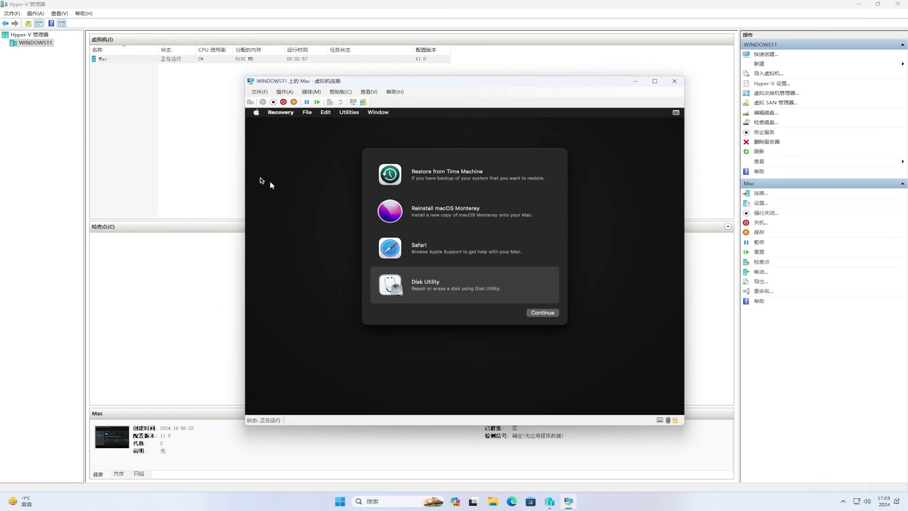
{"action": "left_click", "coordinate": [434, 211]}
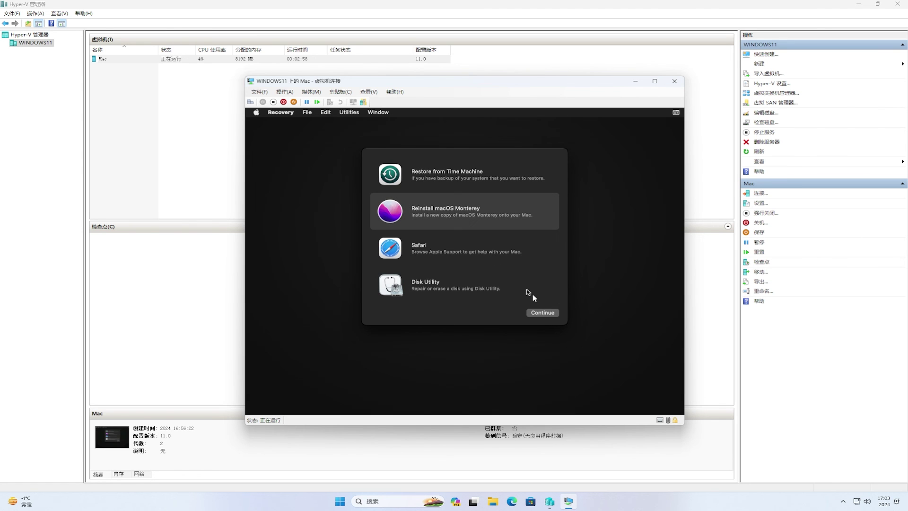
{"action": "left_click", "coordinate": [549, 313]}
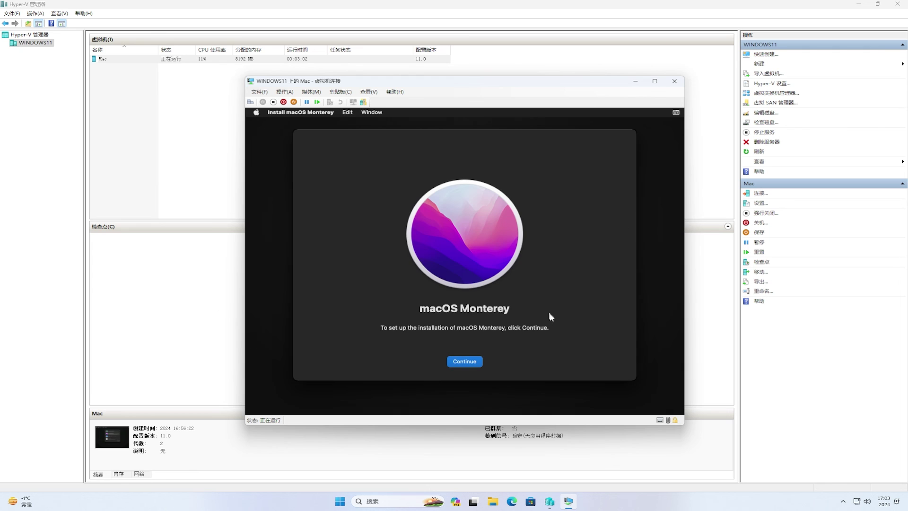
{"action": "left_click", "coordinate": [476, 361]}
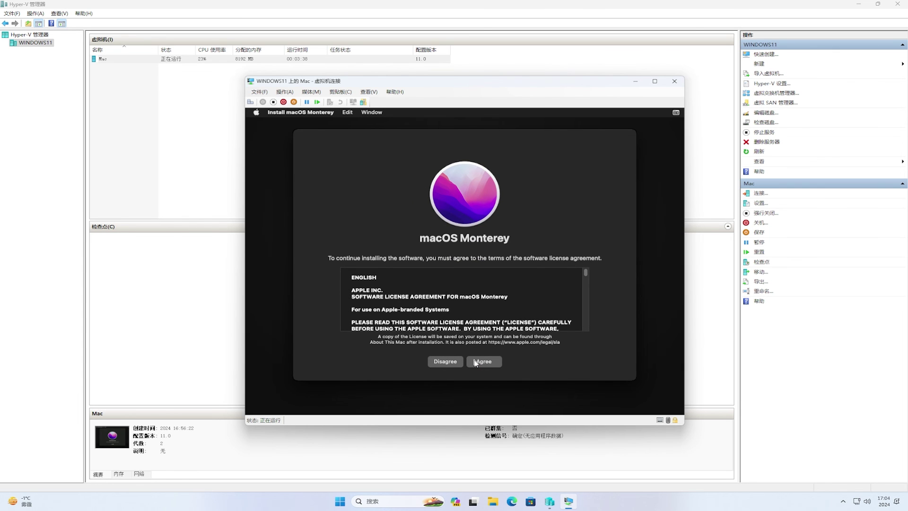
{"action": "left_click", "coordinate": [476, 361]}
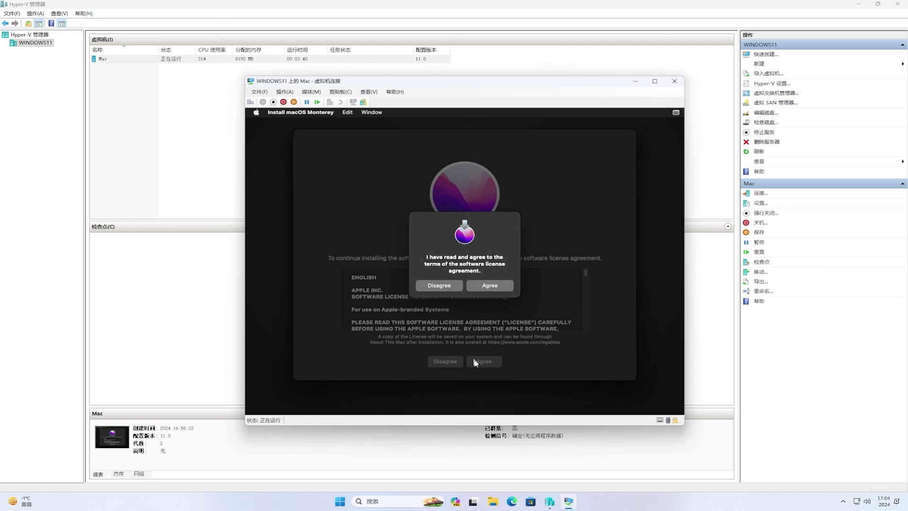
{"action": "left_click", "coordinate": [492, 288]}
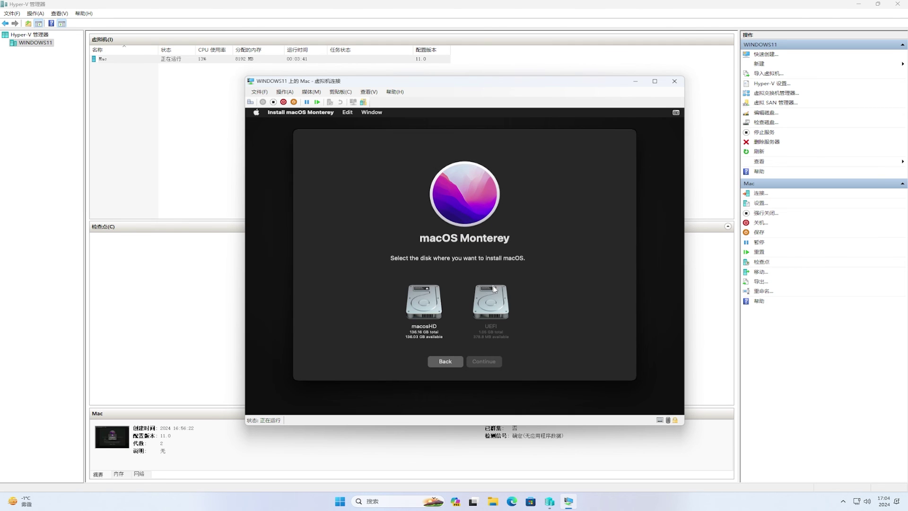
{"action": "left_click", "coordinate": [432, 314]}
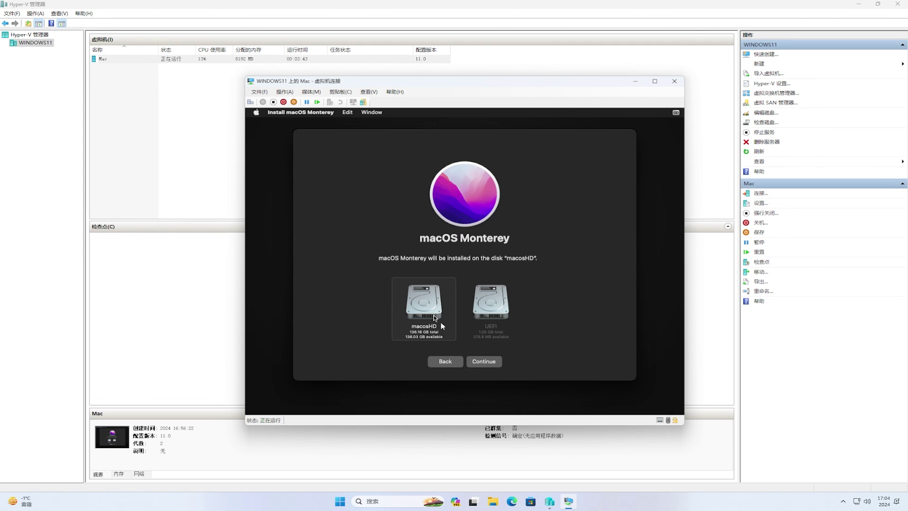
{"action": "left_click", "coordinate": [487, 362]}
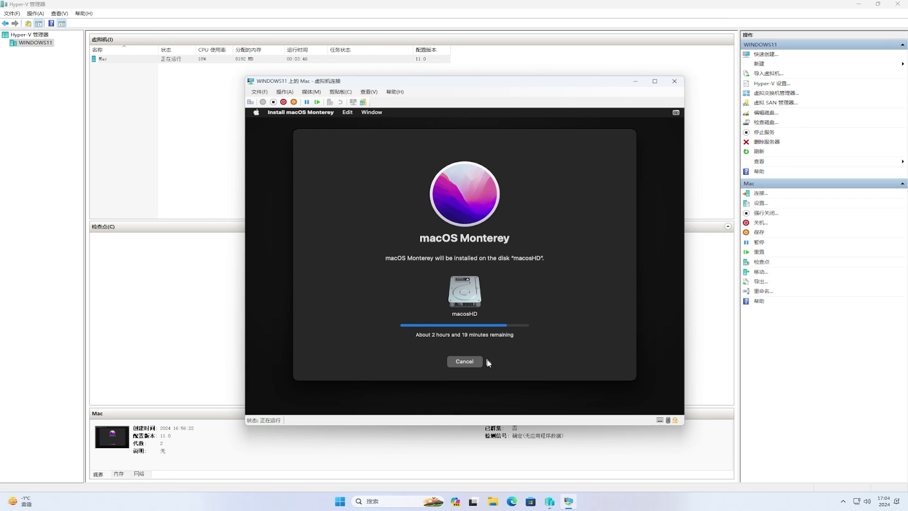